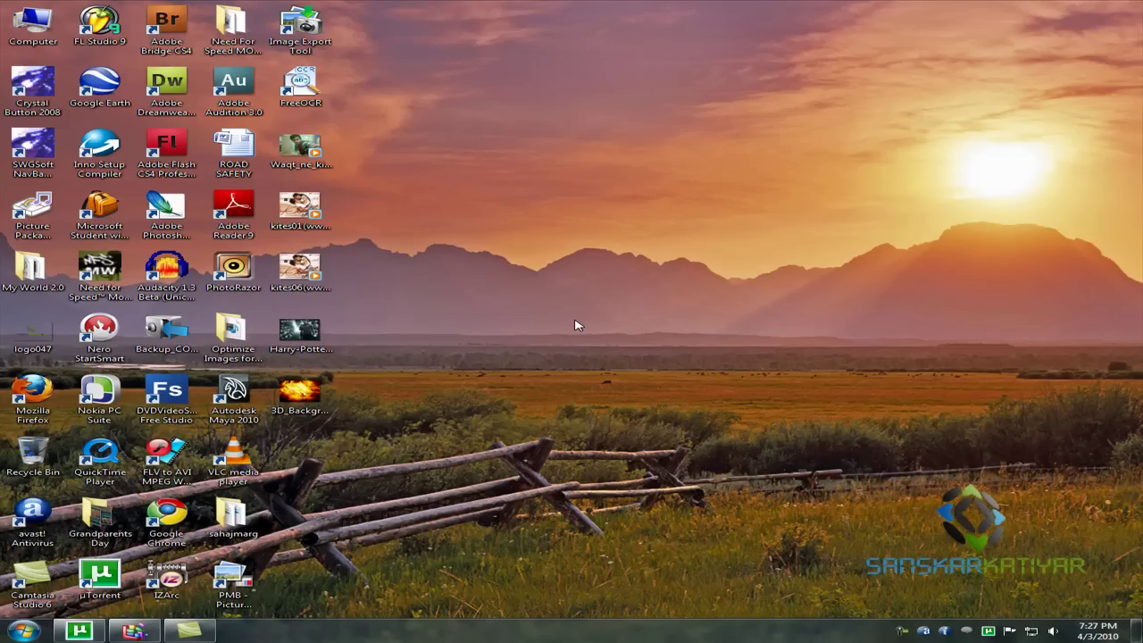
Open the Harry Potter picture, step to 3D_Background_062.jpg, then close Photo Viewer
left_click(310, 348)
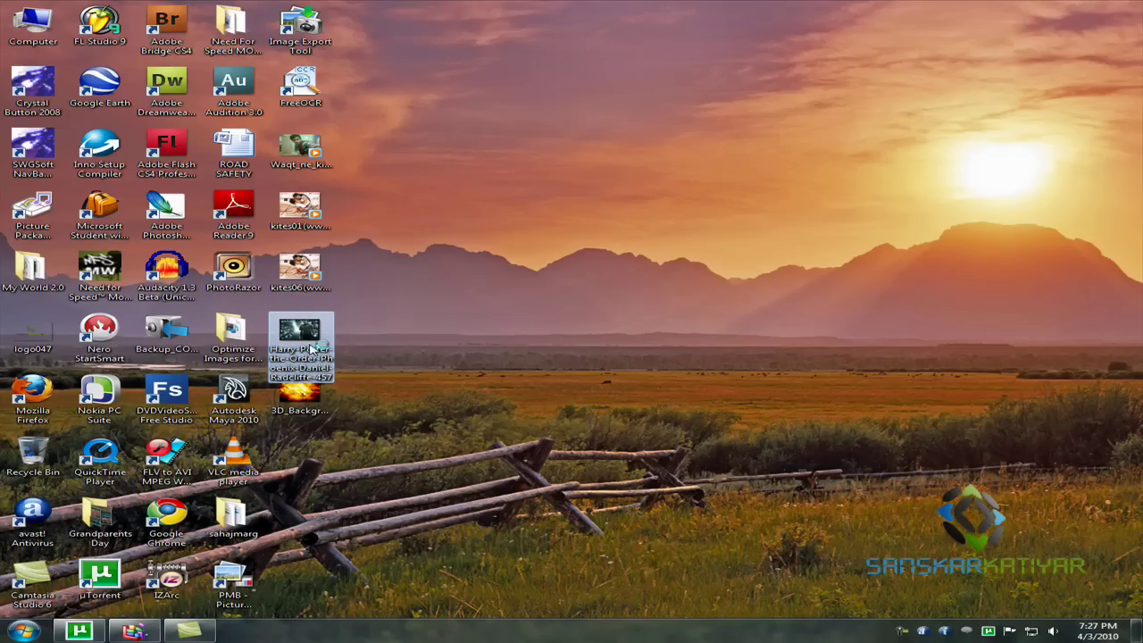
double_click(310, 347)
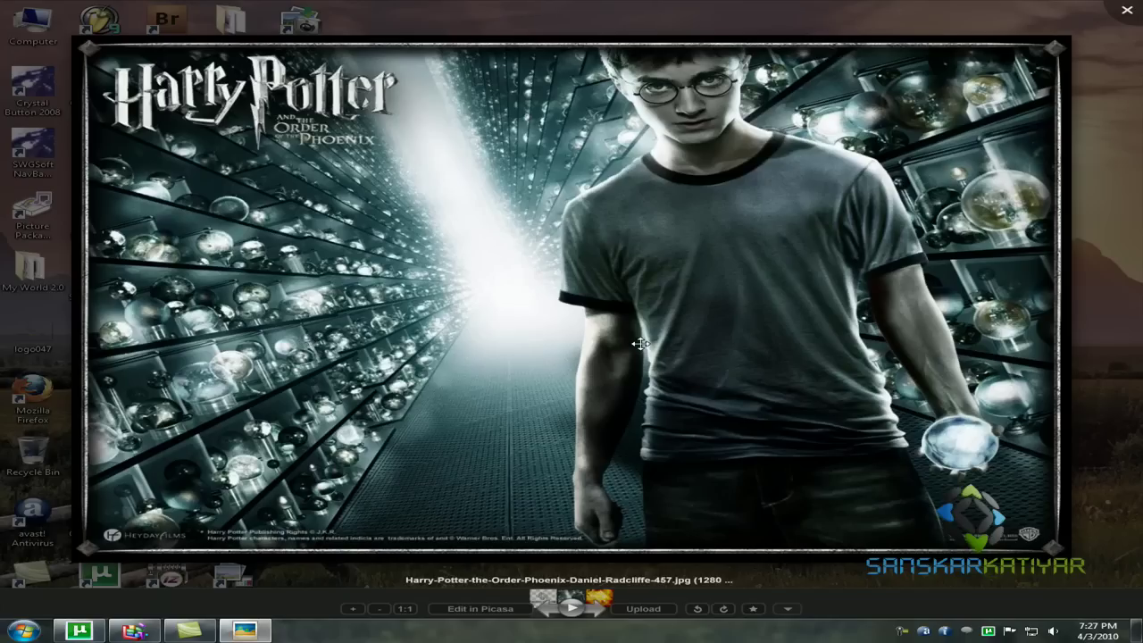
left_click(597, 610)
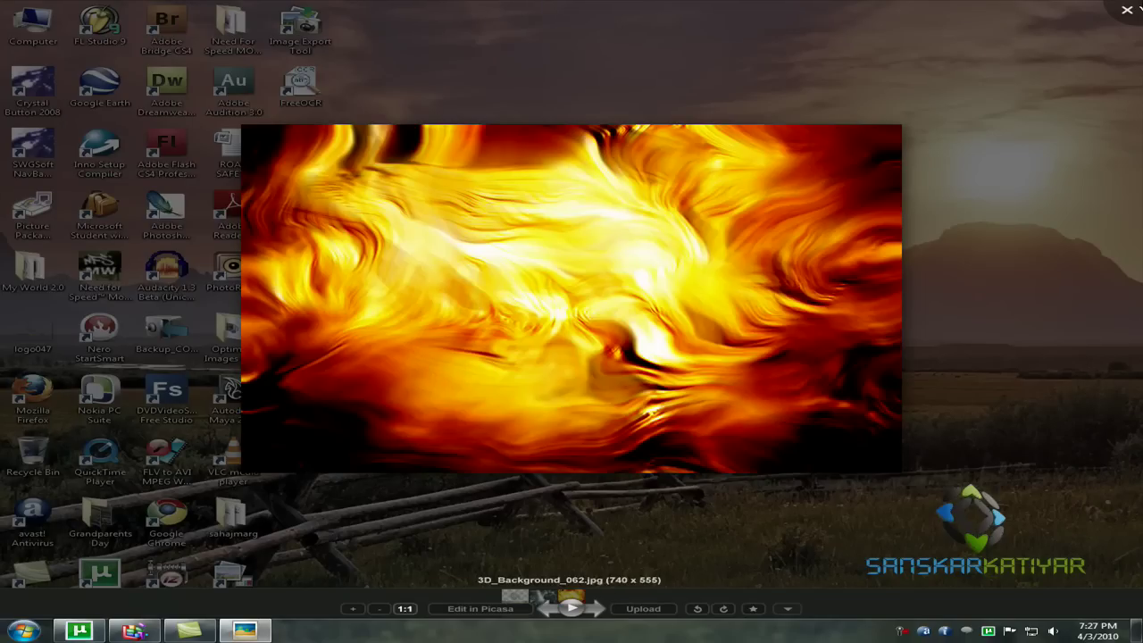
key("Escape")
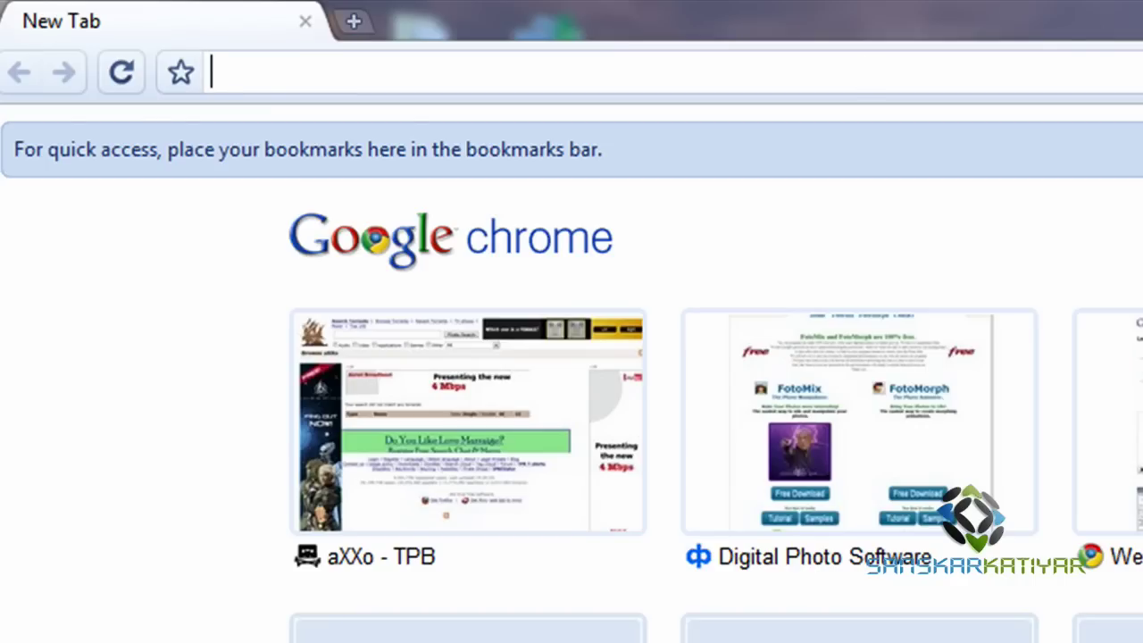
type("www")
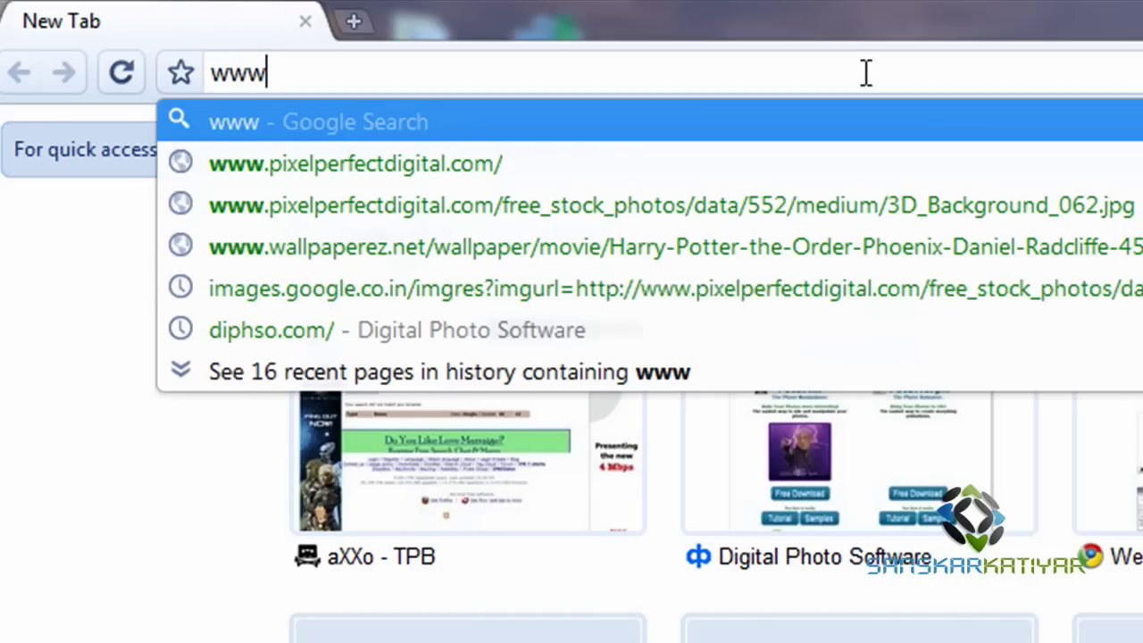
type(".diphs")
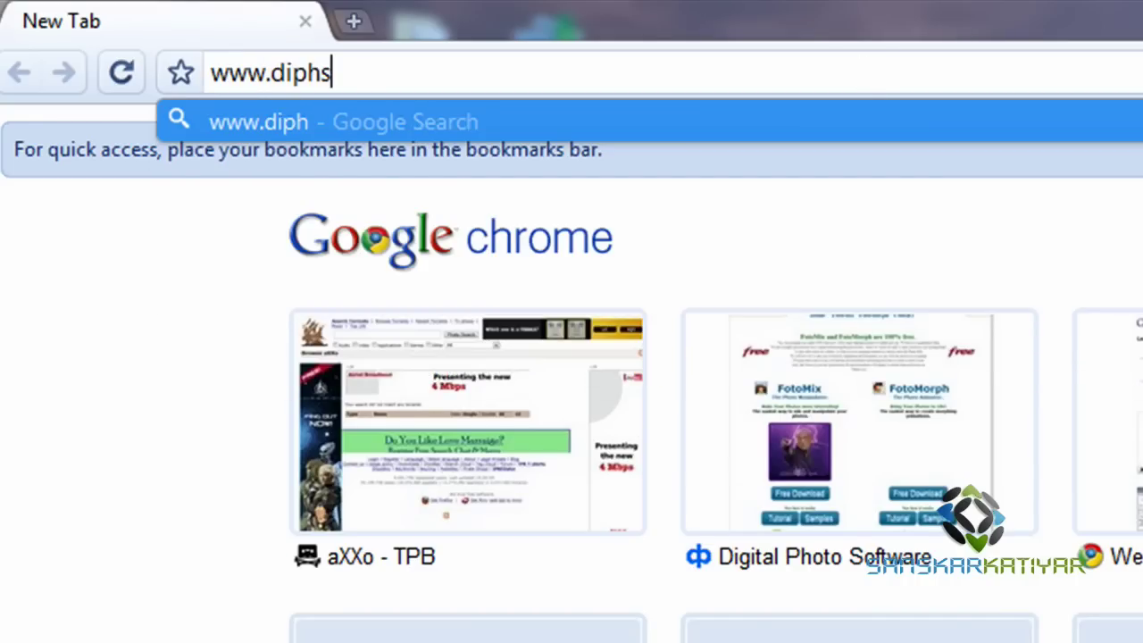
type("o.com")
key("Return")
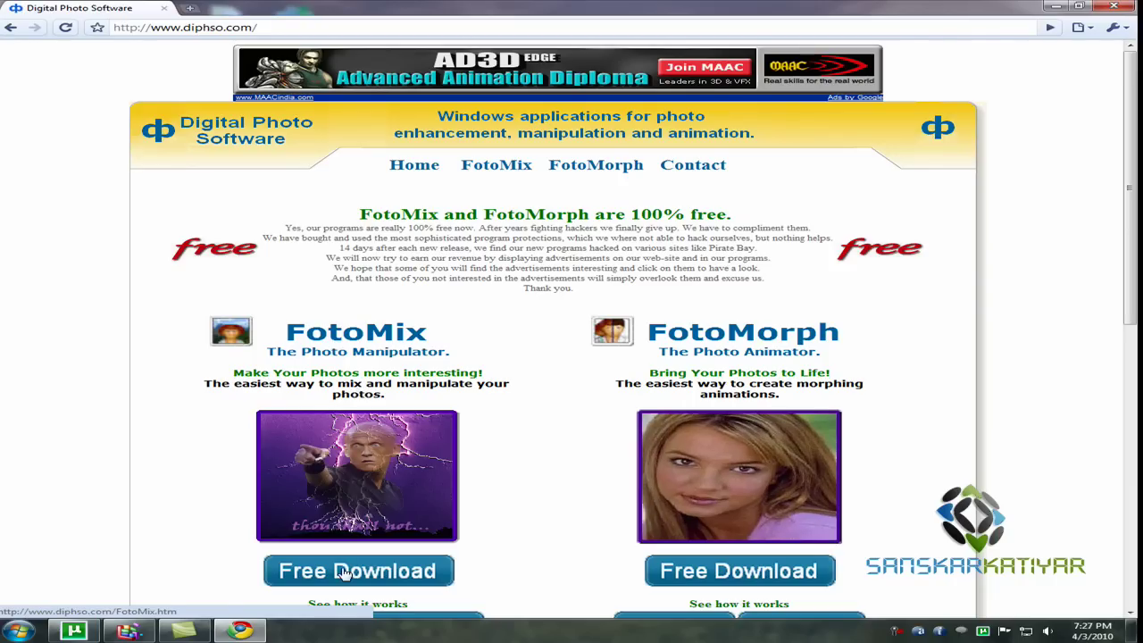
left_click(419, 561)
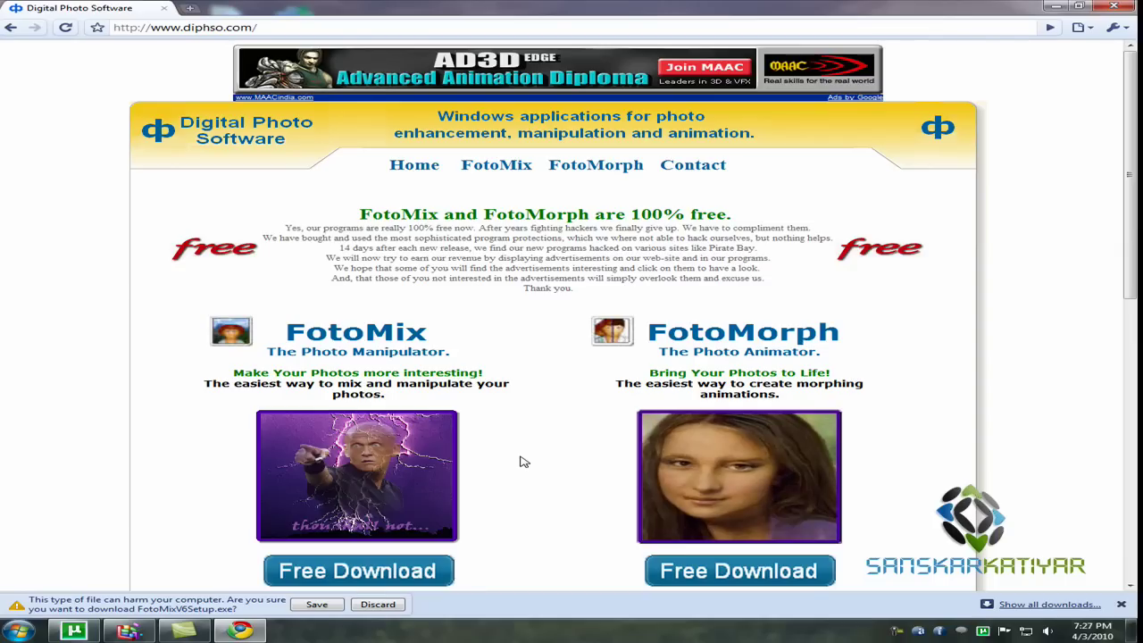
left_click(317, 604)
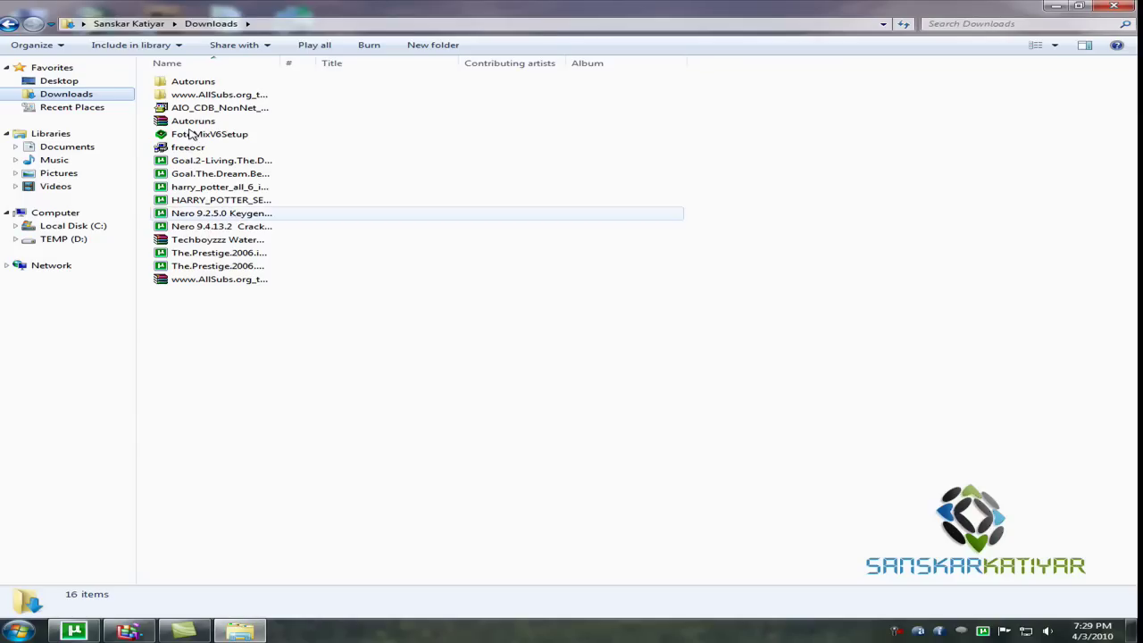
double_click(206, 136)
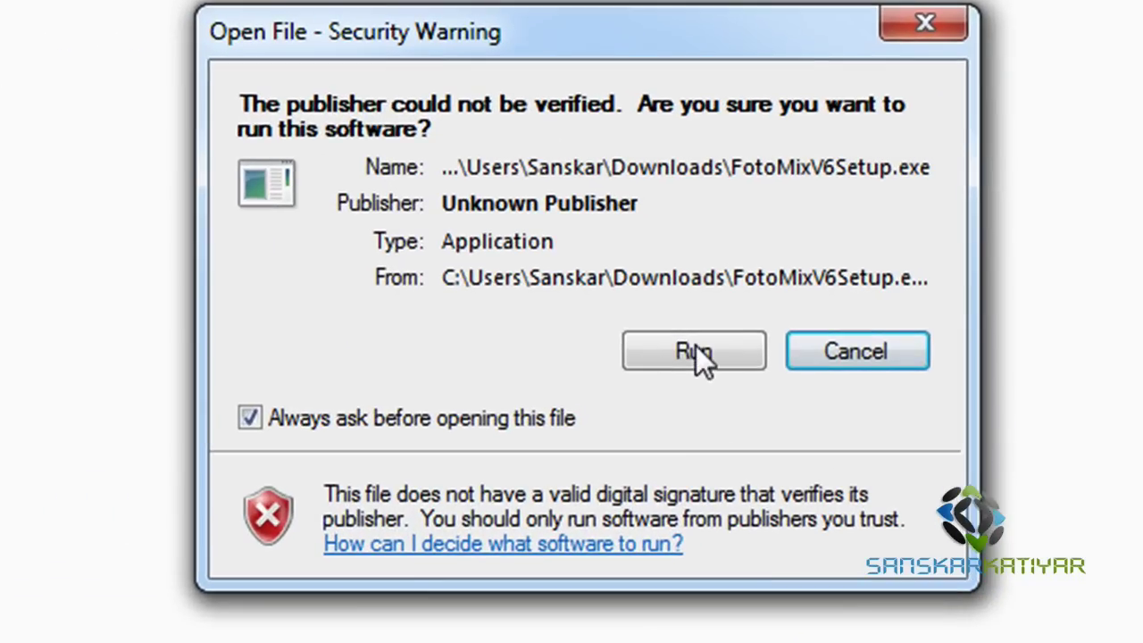
left_click(674, 346)
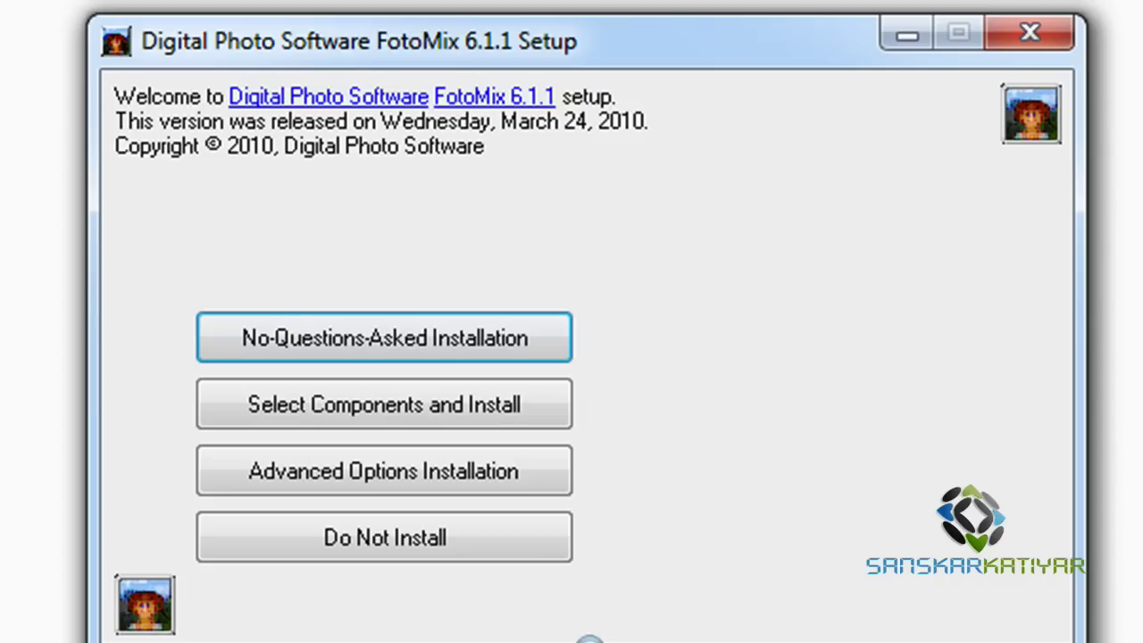
Install FotoMix 6.1.1 using No-Questions-Asked Installation and accept the licence agreement
mouse_move(416, 345)
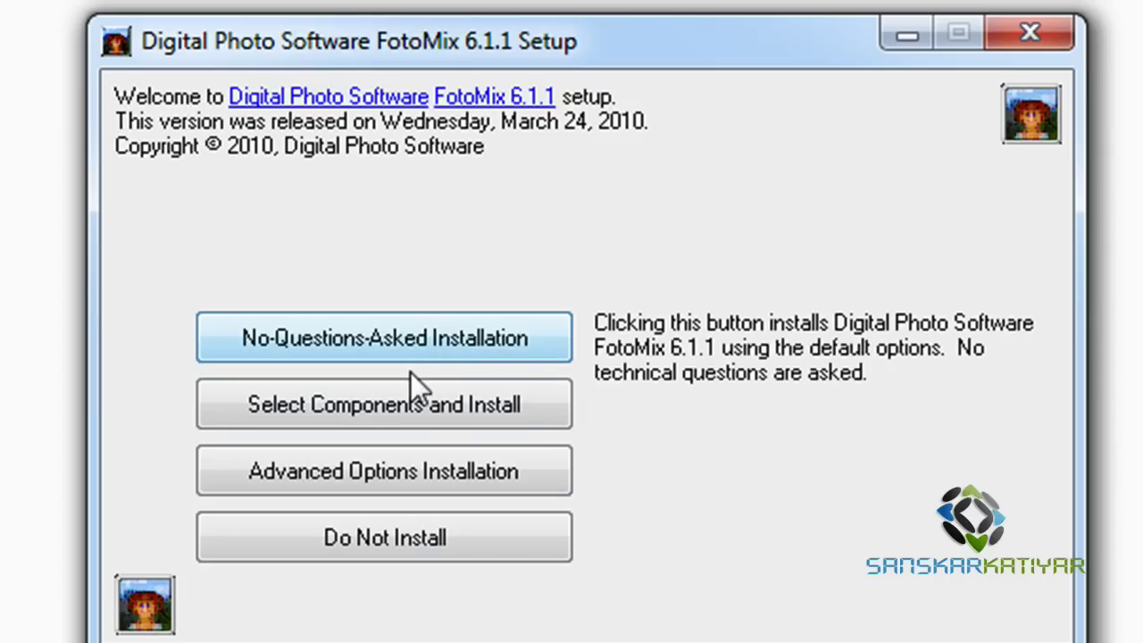
left_click(403, 345)
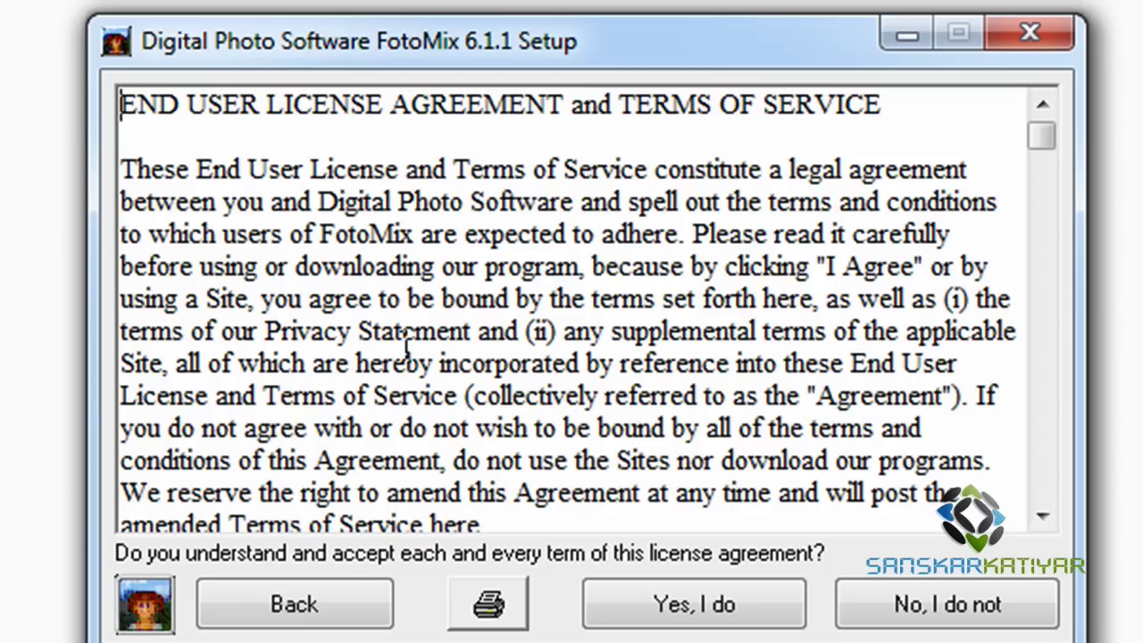
left_click(712, 599)
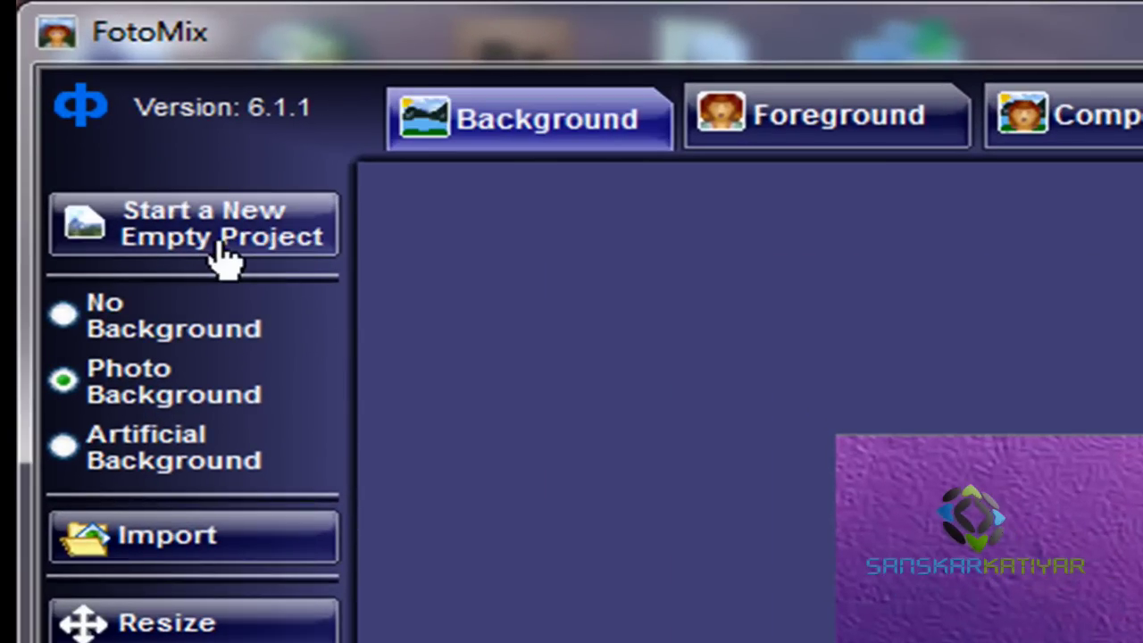
Start a new empty project and open 3D_Background_062 from the Desktop as the background
left_click(221, 246)
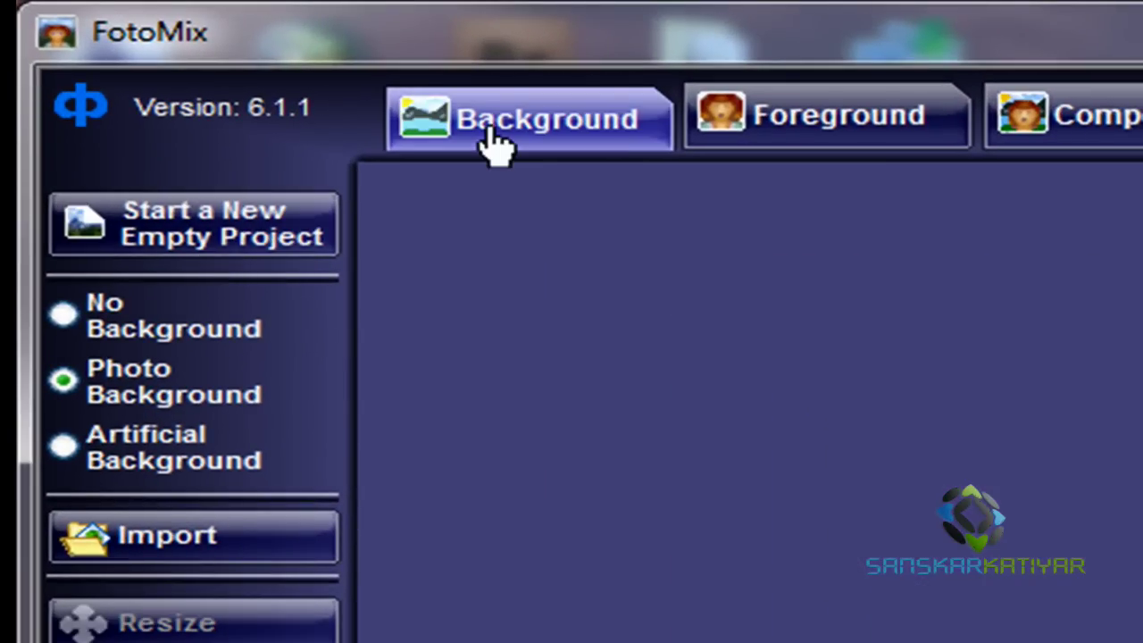
left_click(172, 558)
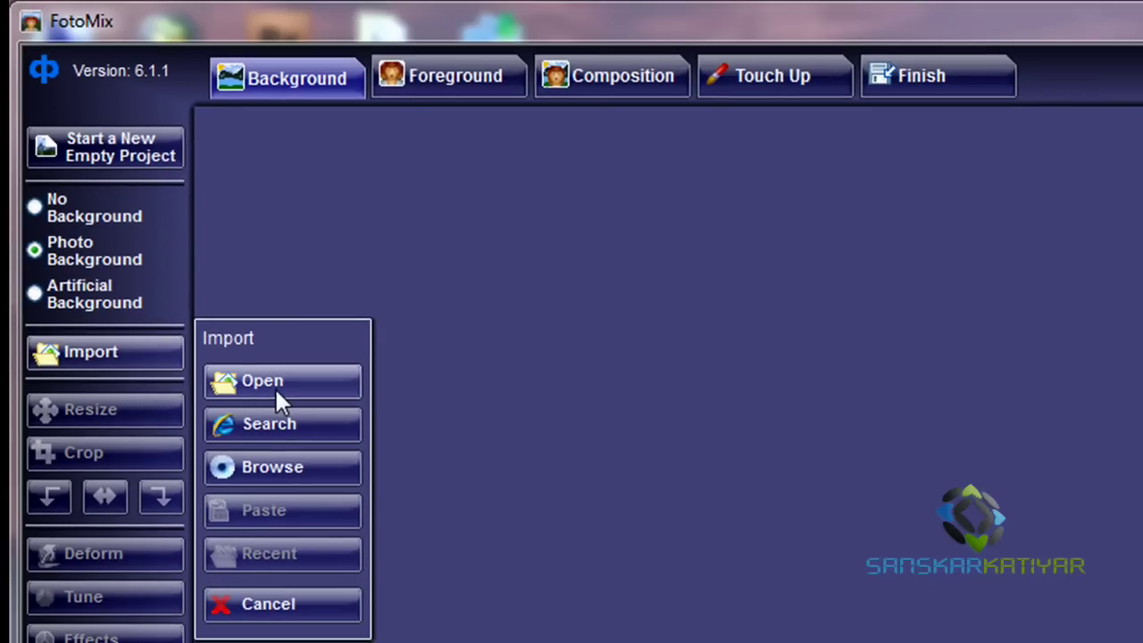
left_click(276, 390)
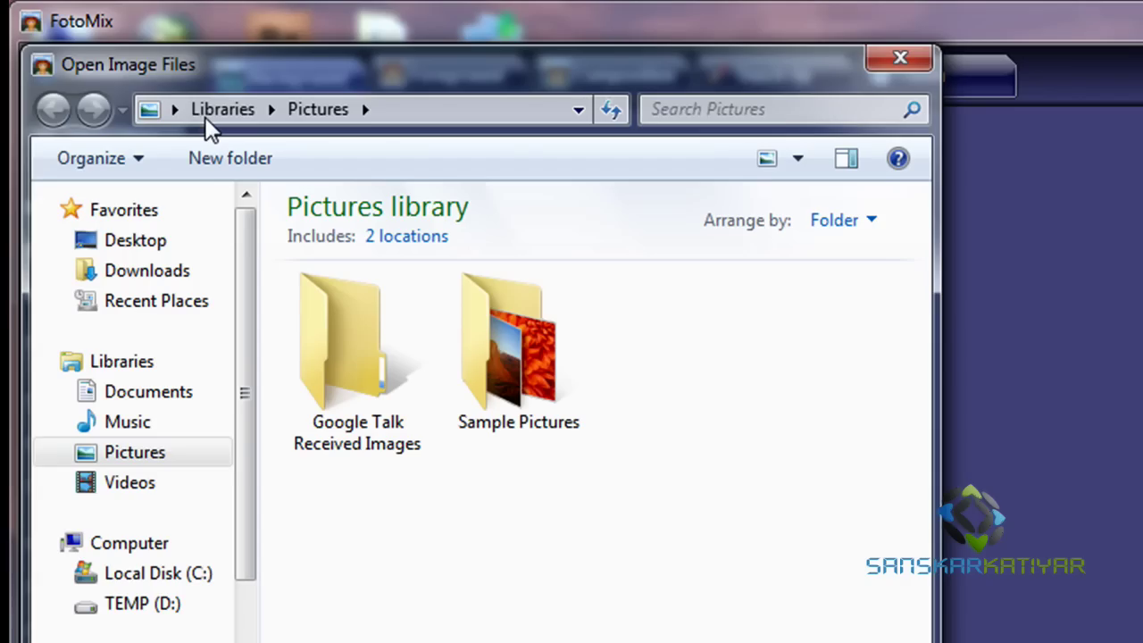
left_click(174, 108)
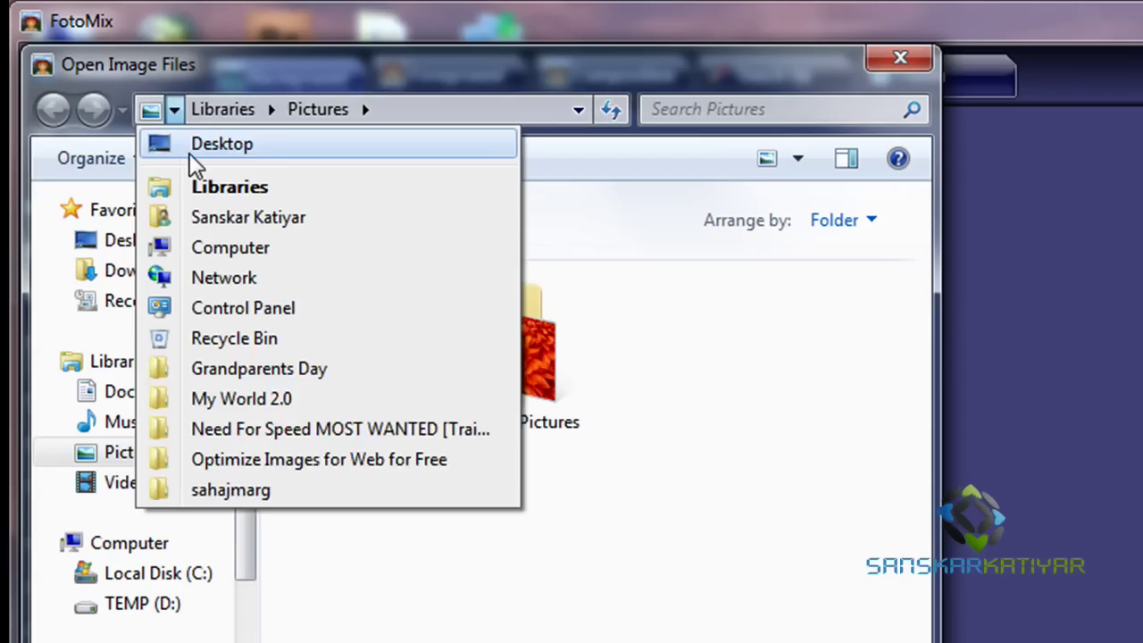
left_click(279, 161)
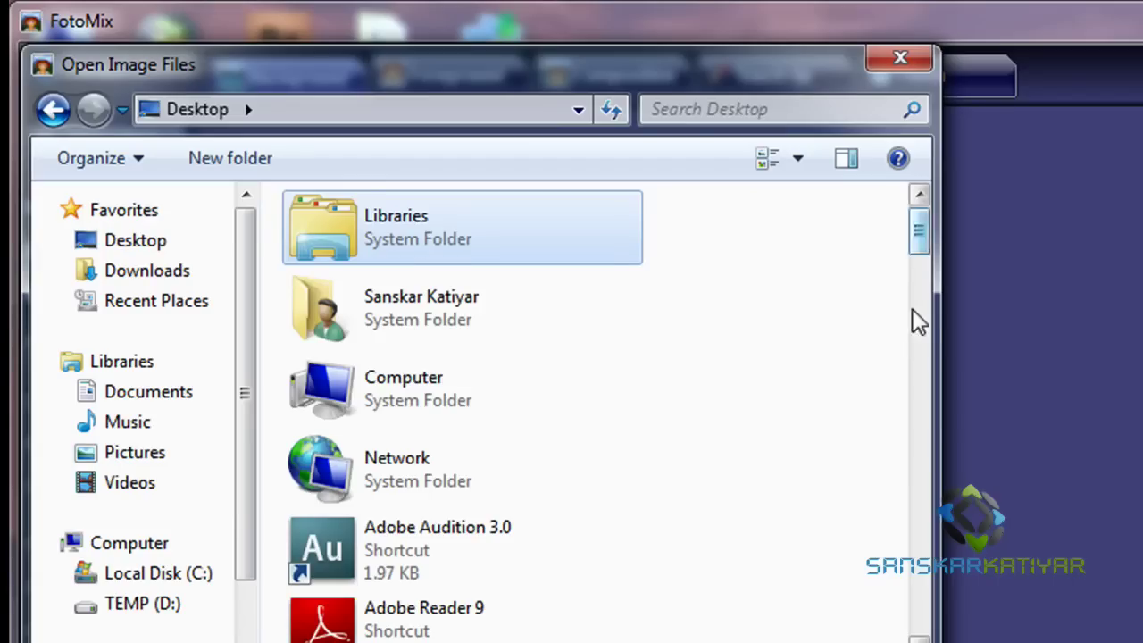
left_click(914, 323)
left_click_drag(918, 339, 920, 495)
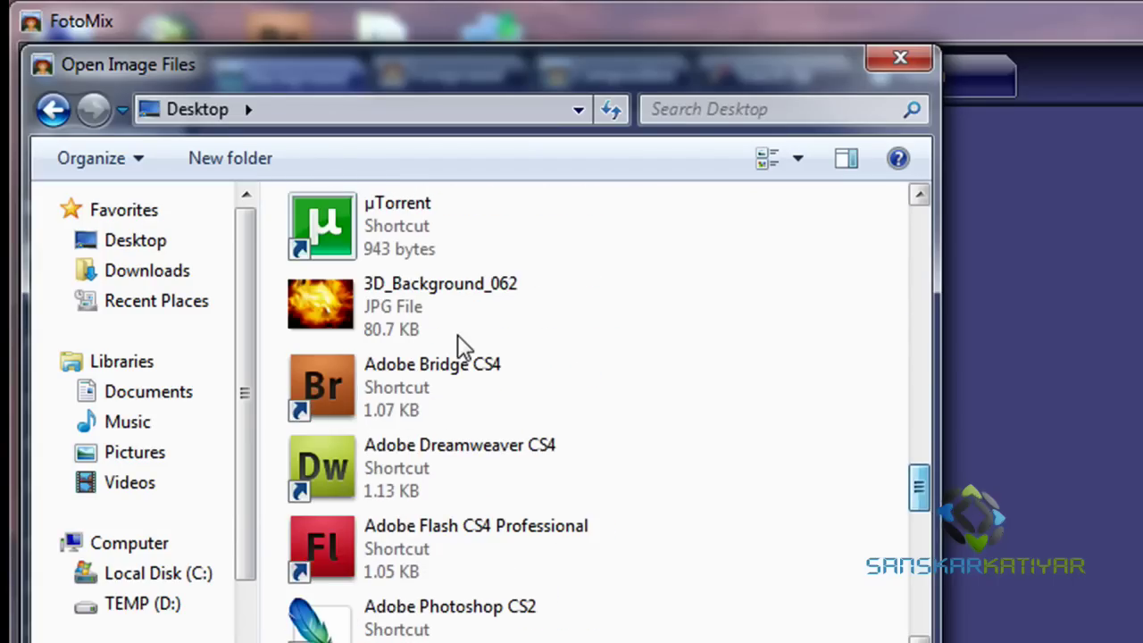
left_click(446, 344)
key("Return")
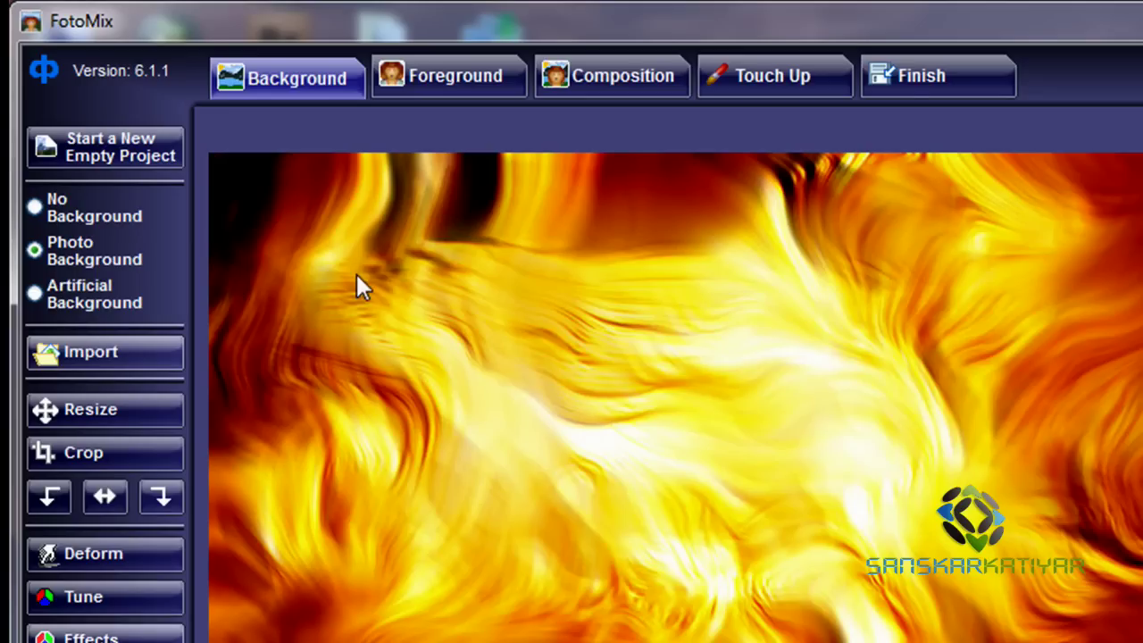
On the Foreground page, import the Harry-Potter image file from the Desktop
left_click(451, 86)
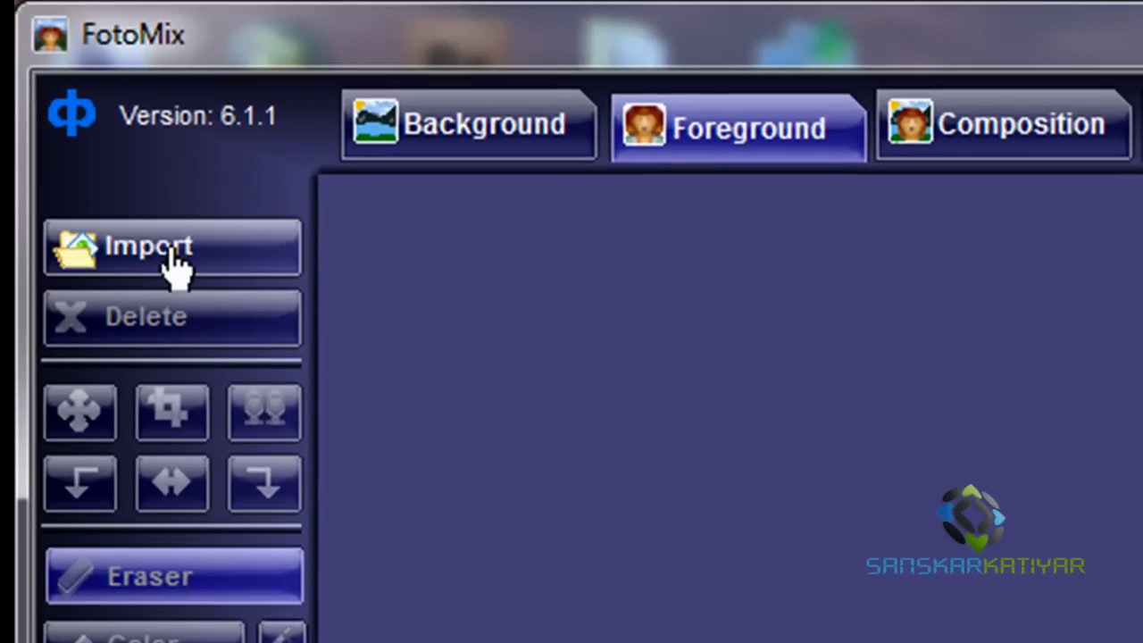
left_click(242, 265)
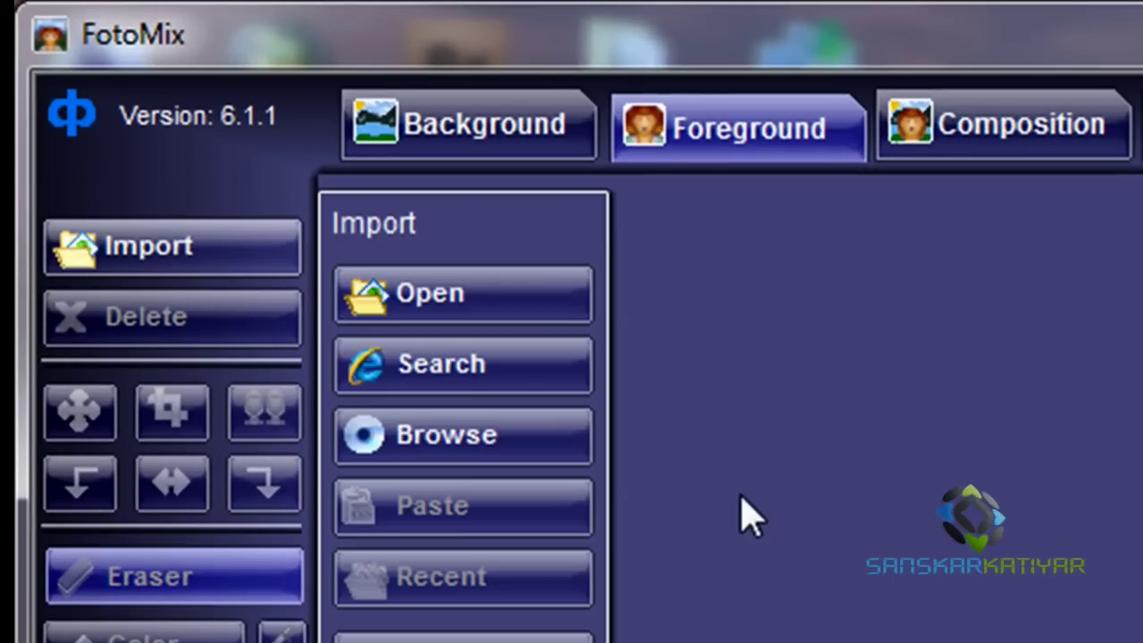
left_click(428, 299)
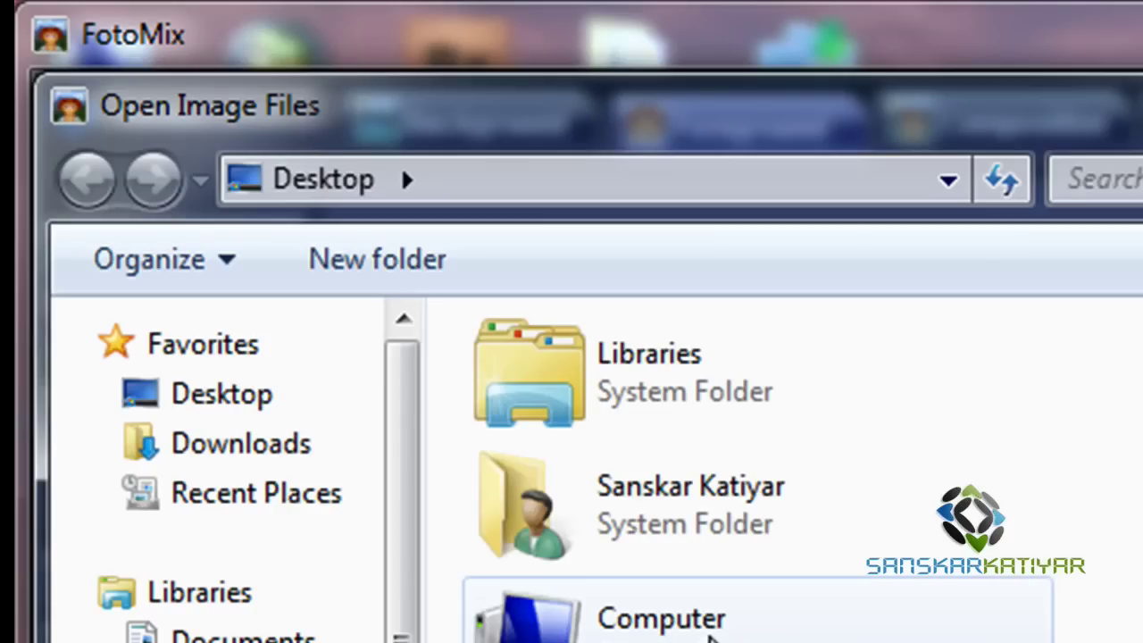
scroll(759, 464, "down", 10)
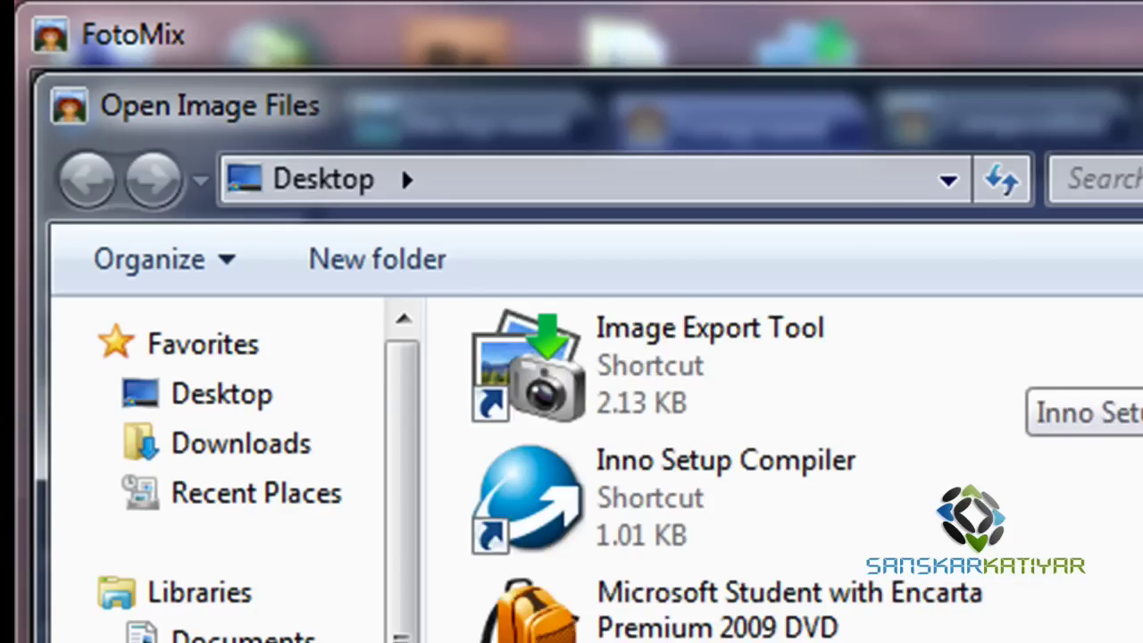
scroll(759, 464, "down", 10)
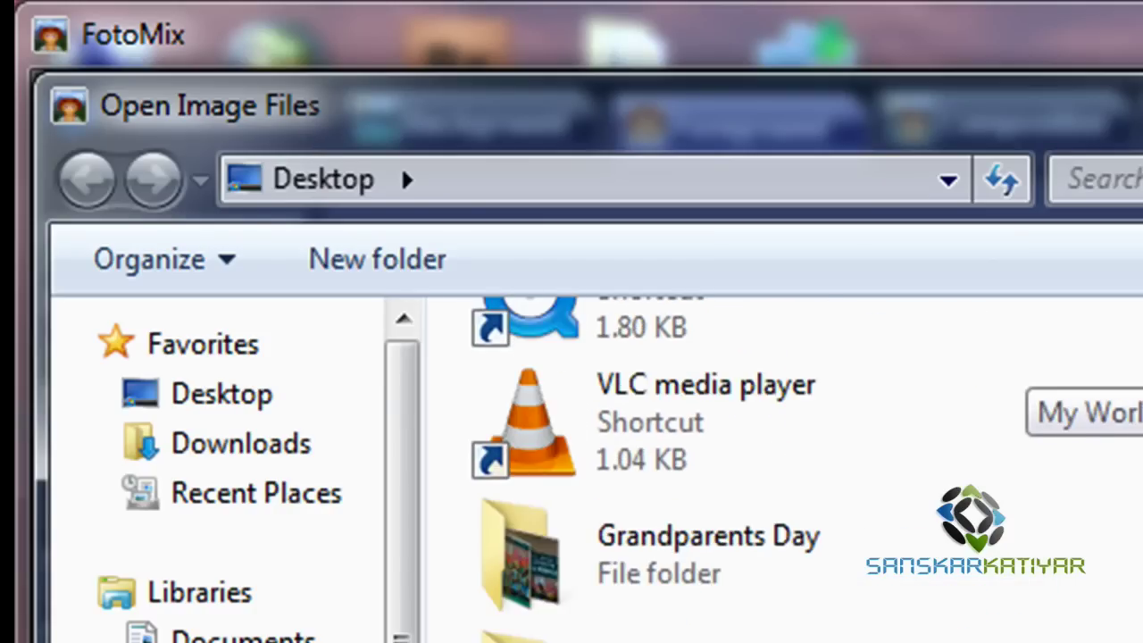
scroll(759, 464, "down", 10)
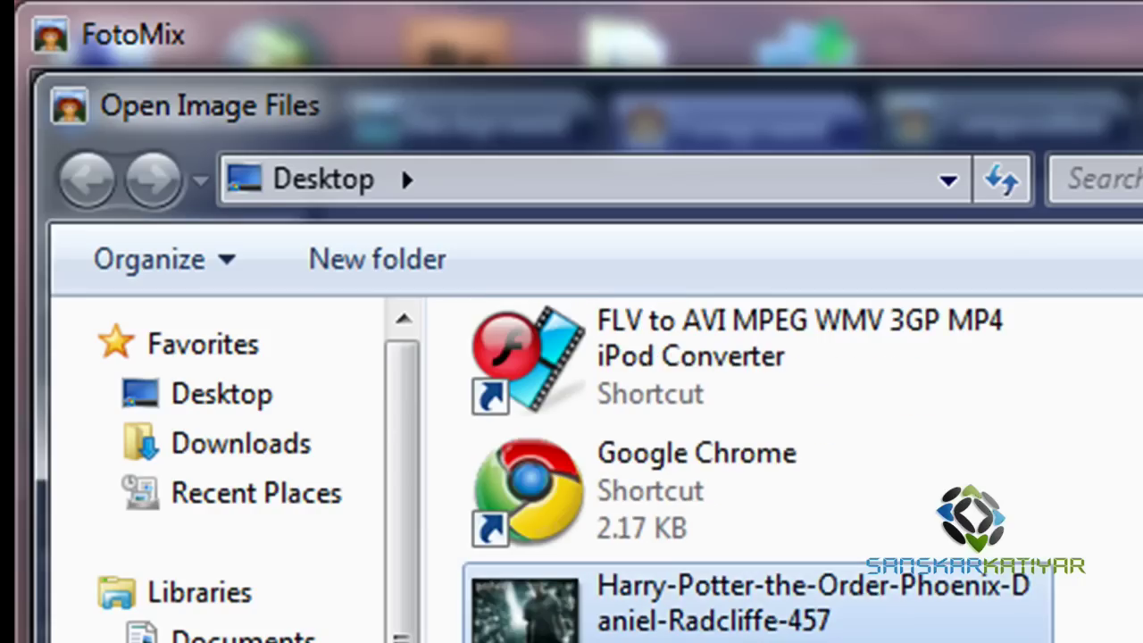
double_click(759, 607)
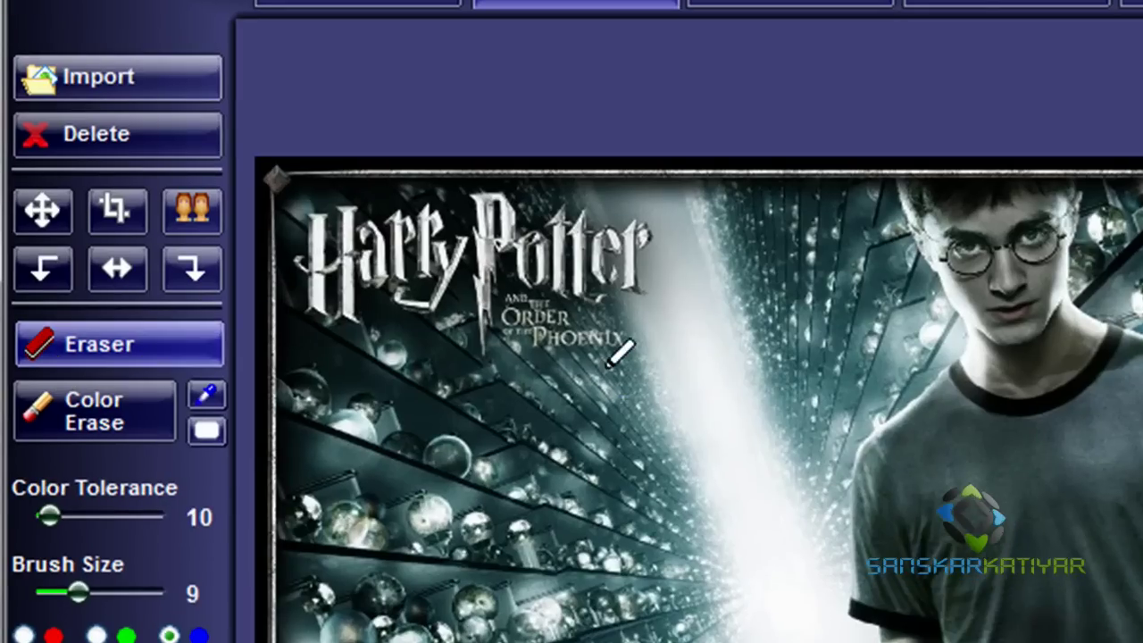
Raise the eraser brush size from 9 to 50 and erase the poster's left background
left_click_drag(671, 357, 558, 536)
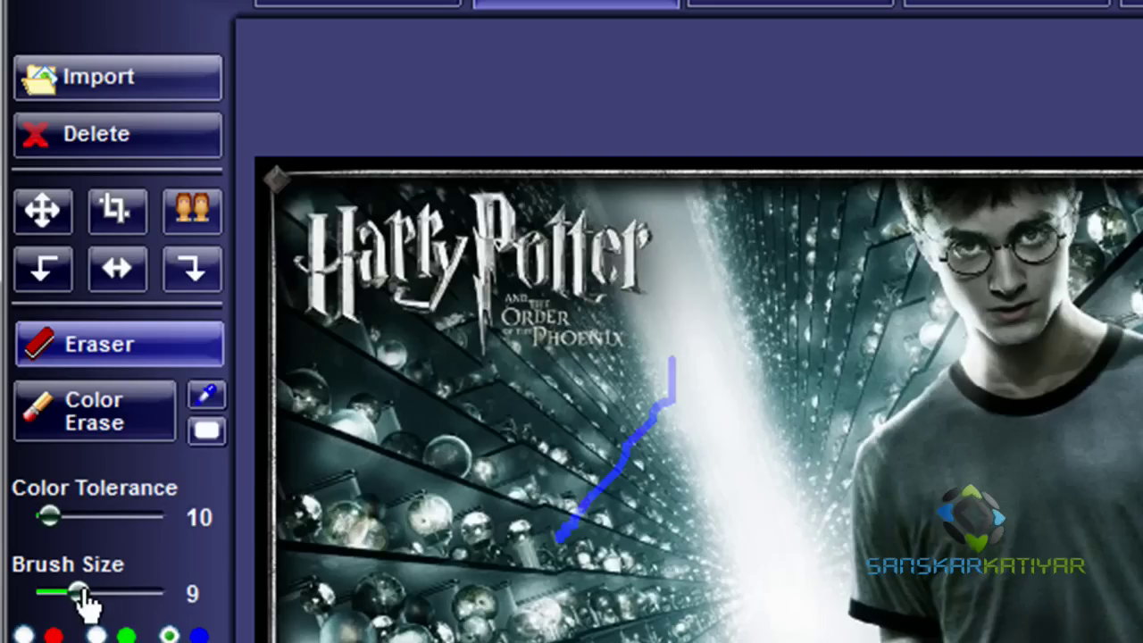
left_click_drag(81, 592, 98, 595)
left_click(164, 594)
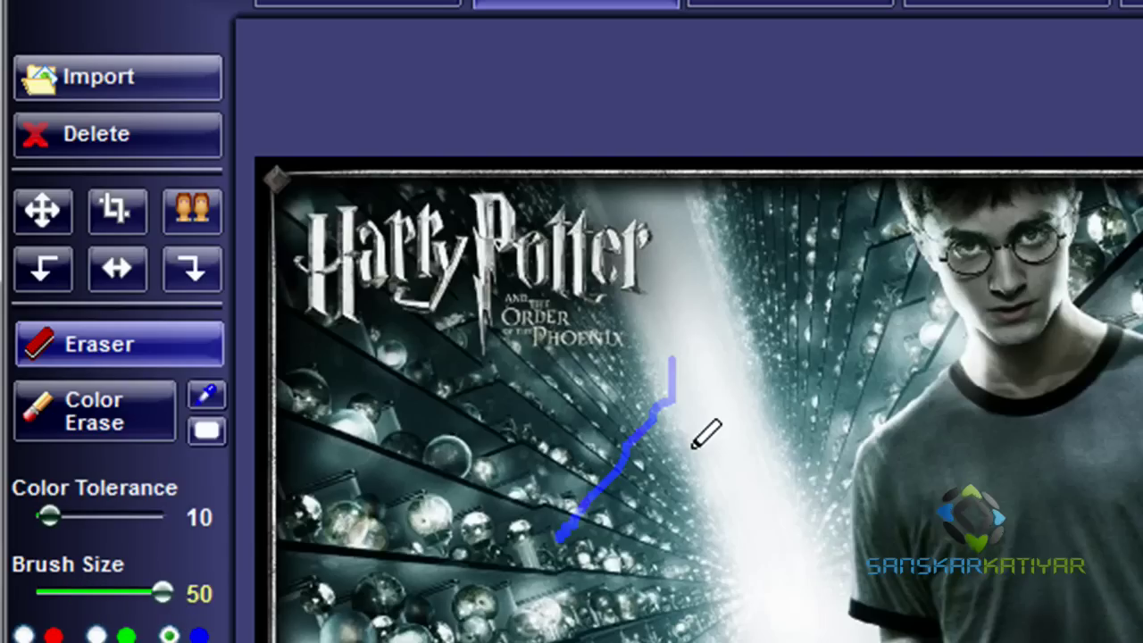
mouse_move(759, 375)
left_mouse_down()
mouse_move(739, 426)
mouse_move(607, 541)
mouse_move(694, 451)
mouse_move(679, 326)
mouse_move(545, 332)
mouse_move(544, 348)
mouse_move(591, 312)
mouse_move(514, 259)
mouse_move(444, 252)
mouse_move(526, 236)
mouse_move(332, 158)
mouse_move(265, 169)
mouse_move(268, 223)
left_mouse_up()
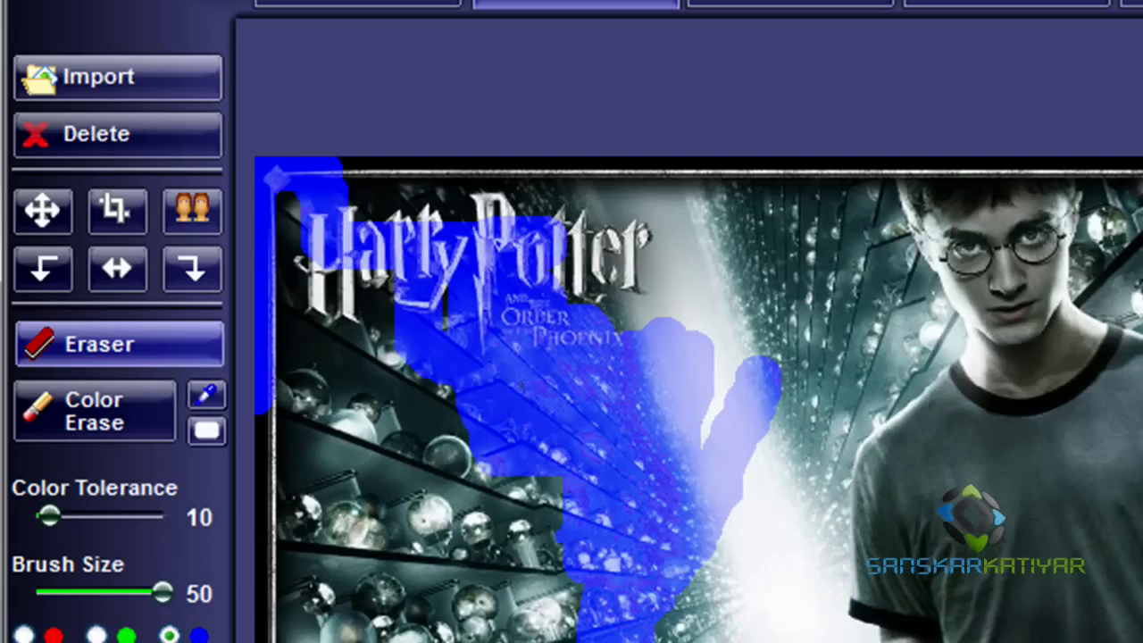
left_click_drag(273, 625, 277, 428)
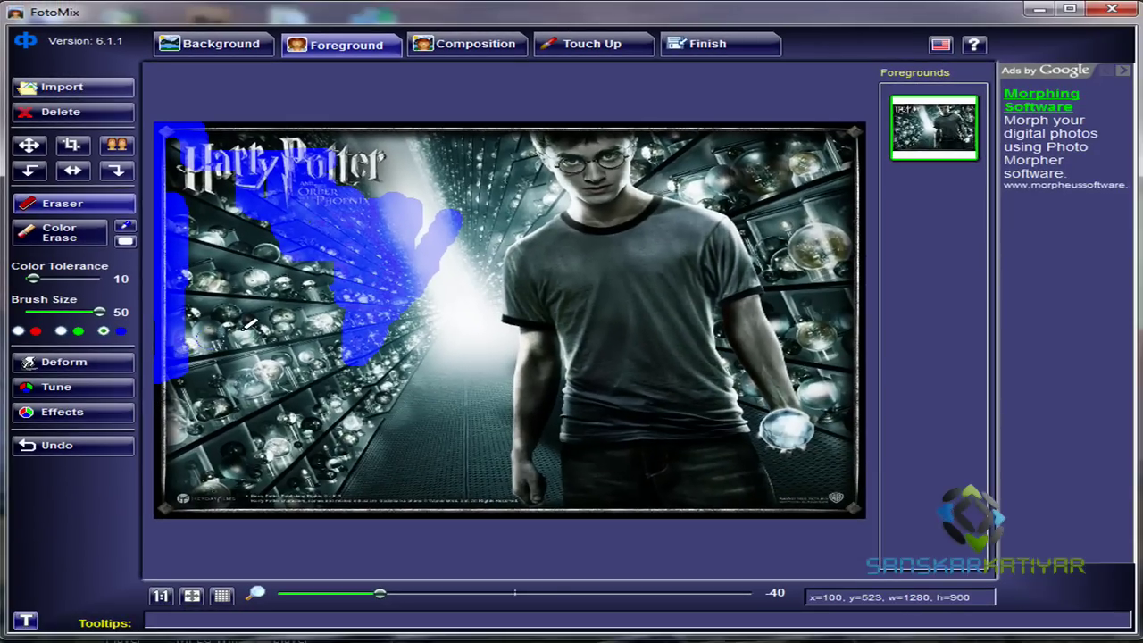
left_click_drag(249, 323, 252, 318)
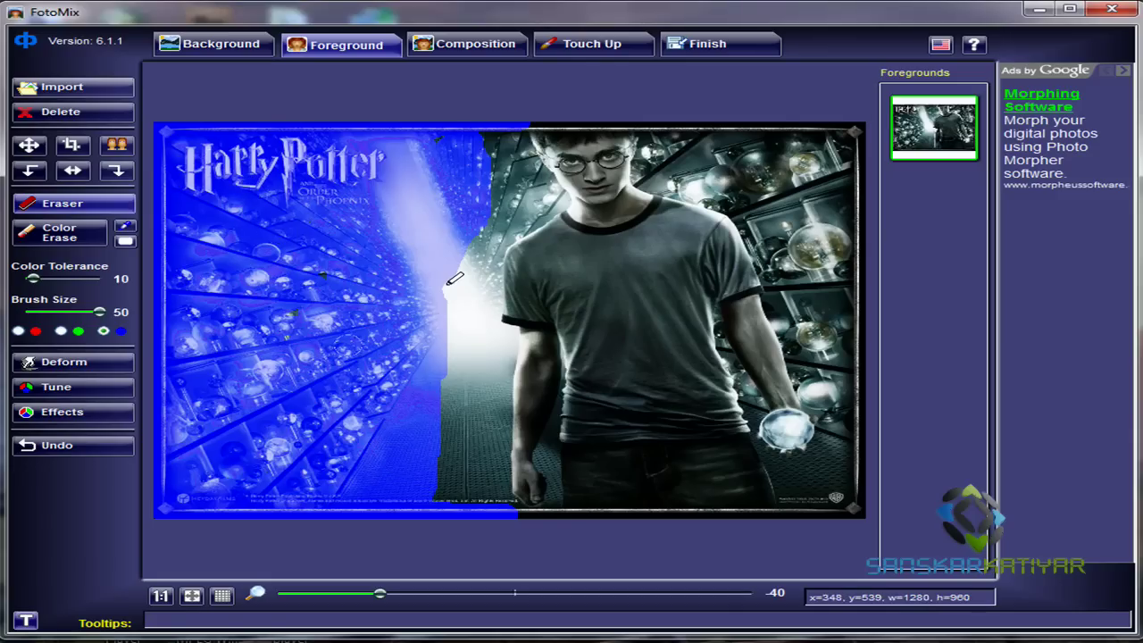
Erase the lit strip and the patch by Harry's arm using brush size 25
mouse_move(477, 309)
left_mouse_down()
mouse_move(460, 367)
mouse_move(455, 491)
mouse_move(446, 357)
mouse_move(465, 491)
left_mouse_up()
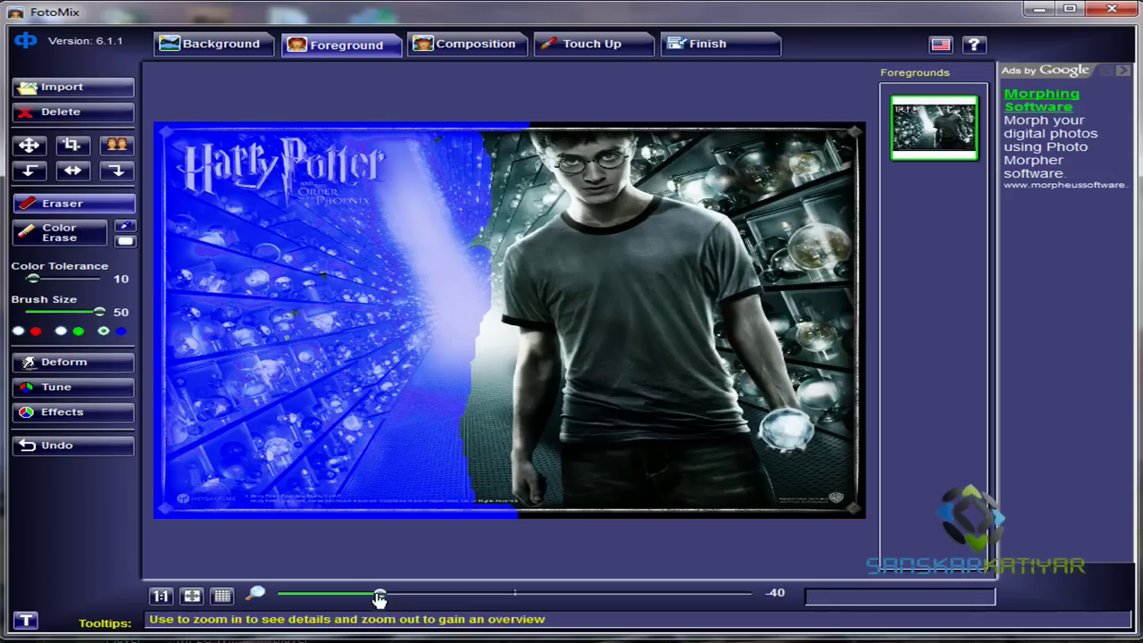
left_click_drag(379, 598, 480, 595)
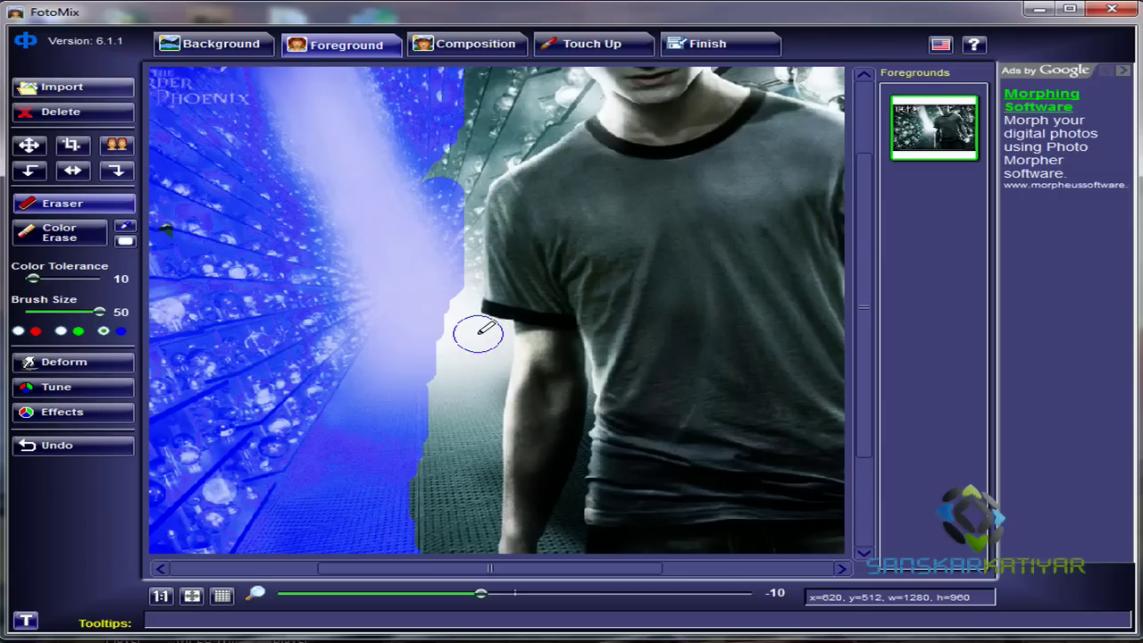
mouse_move(477, 338)
left_mouse_down()
mouse_move(447, 331)
mouse_move(442, 291)
mouse_move(442, 317)
mouse_move(458, 259)
mouse_move(454, 291)
left_mouse_up()
scroll(310, 362, "down", 3)
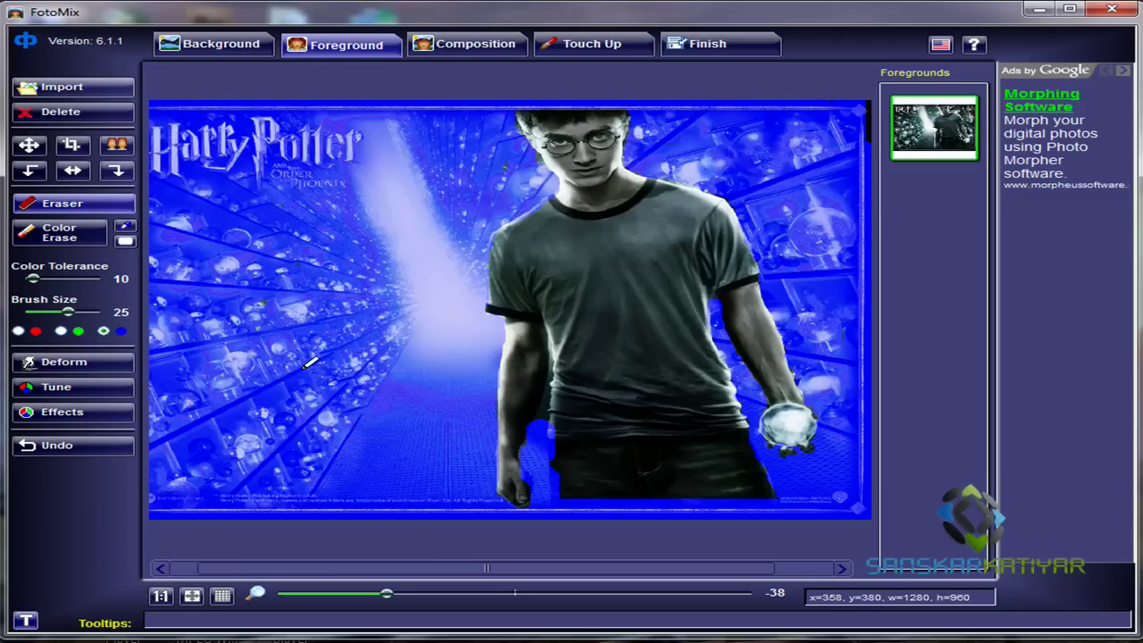
Switch the erase-area marker colour from blue to green
left_click(60, 331)
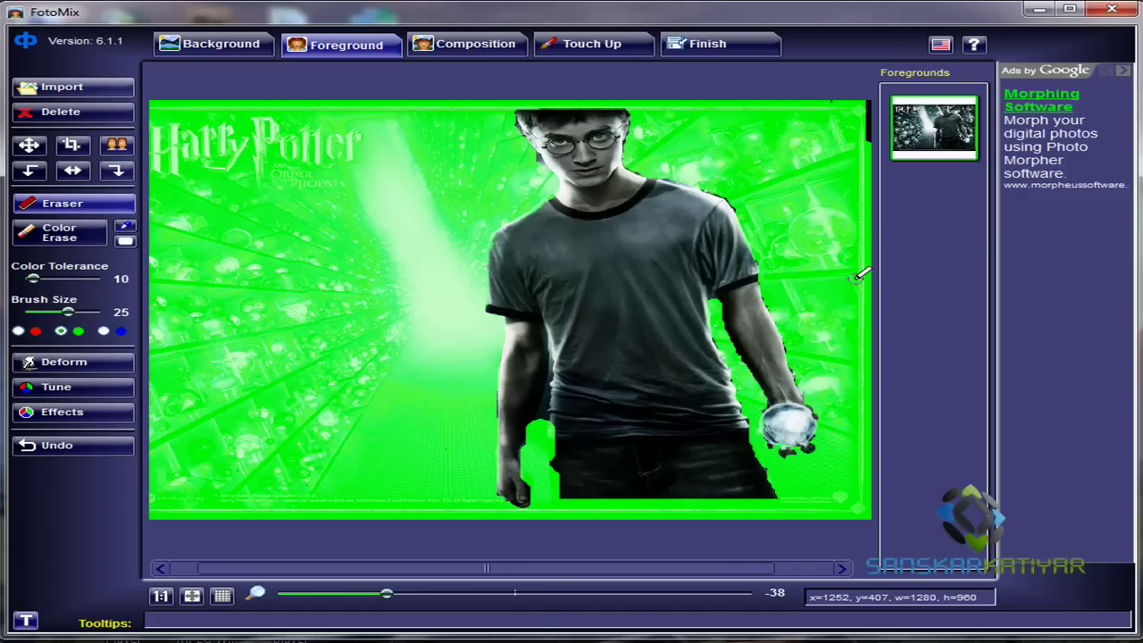
scroll(859, 275, "down", 3)
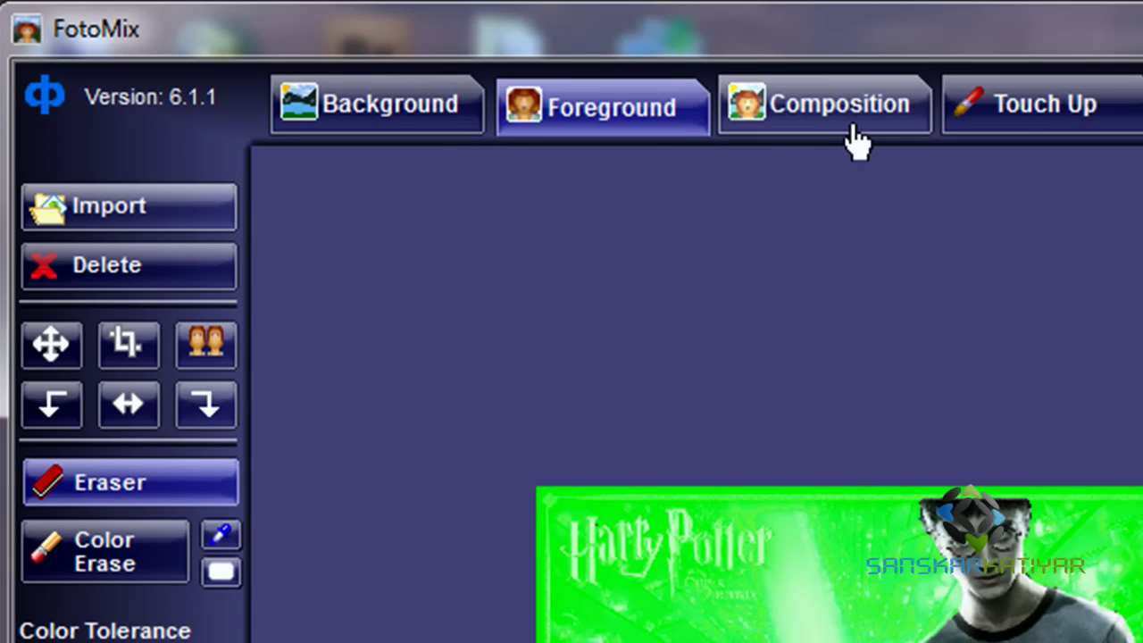
In Composition, scale Harry up and move him right, then advance through Touch Up to Finish
left_click(836, 116)
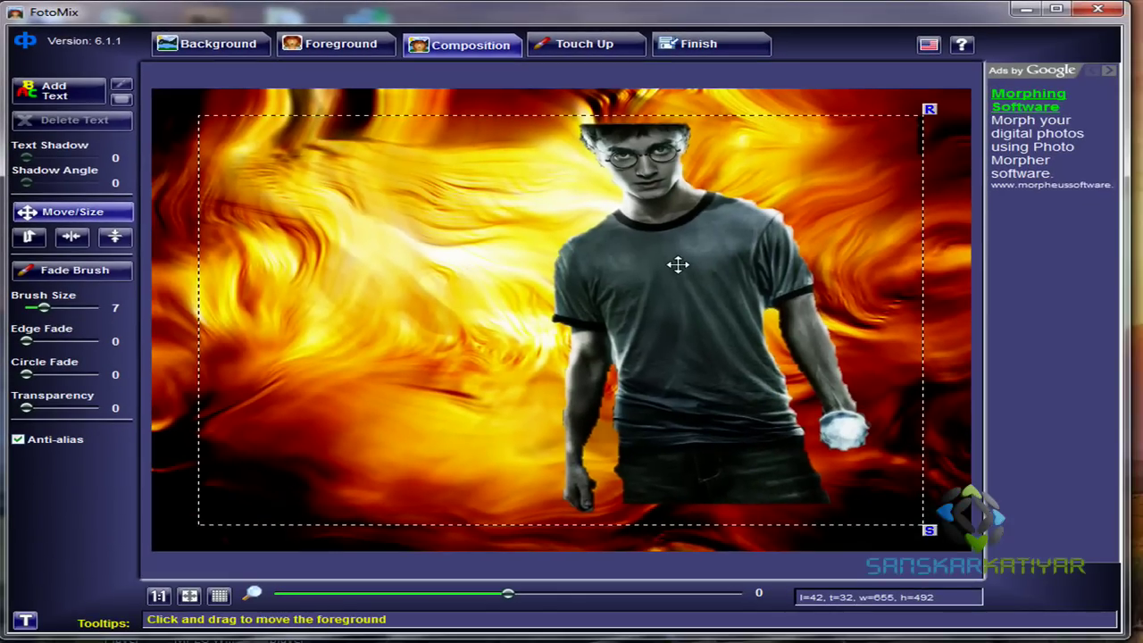
left_click_drag(677, 264, 653, 232)
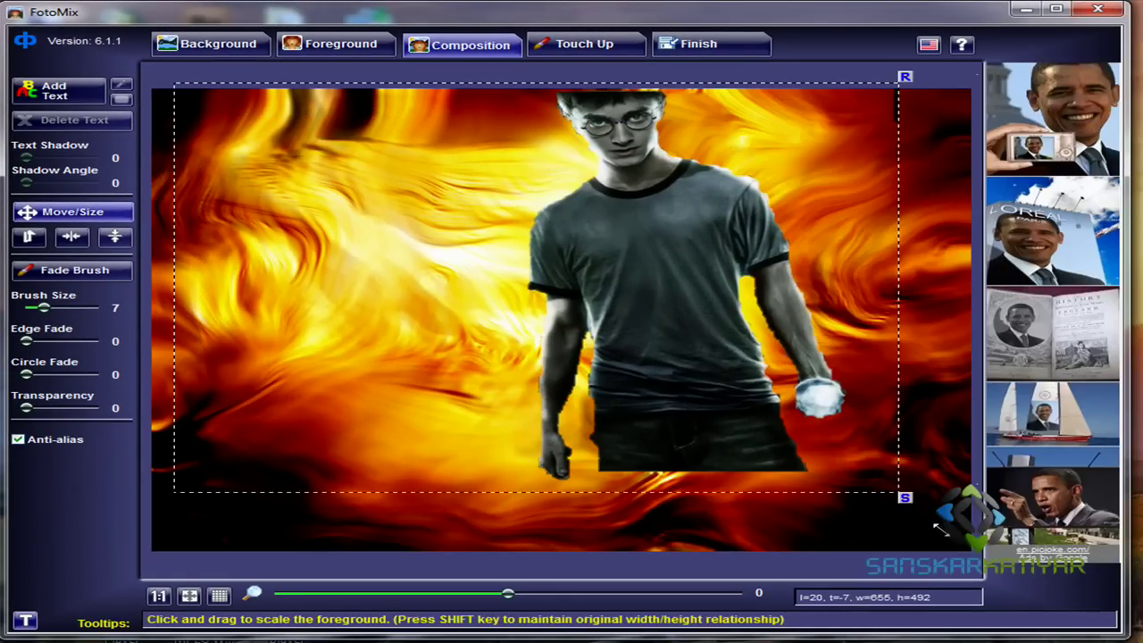
left_click_drag(905, 498, 978, 559)
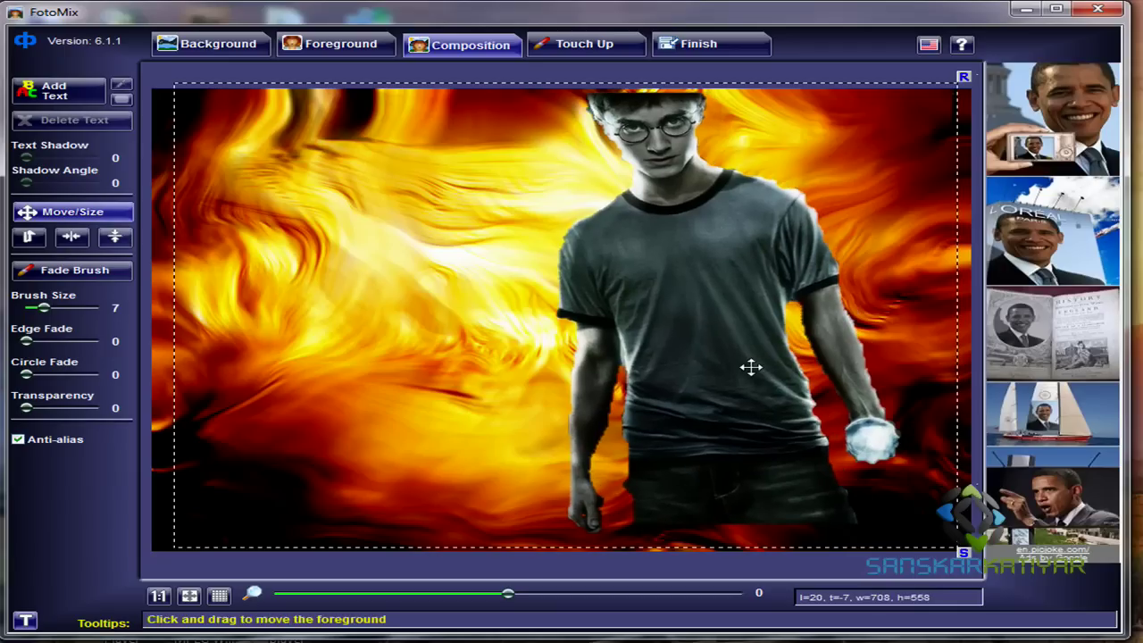
left_click_drag(750, 366, 665, 306)
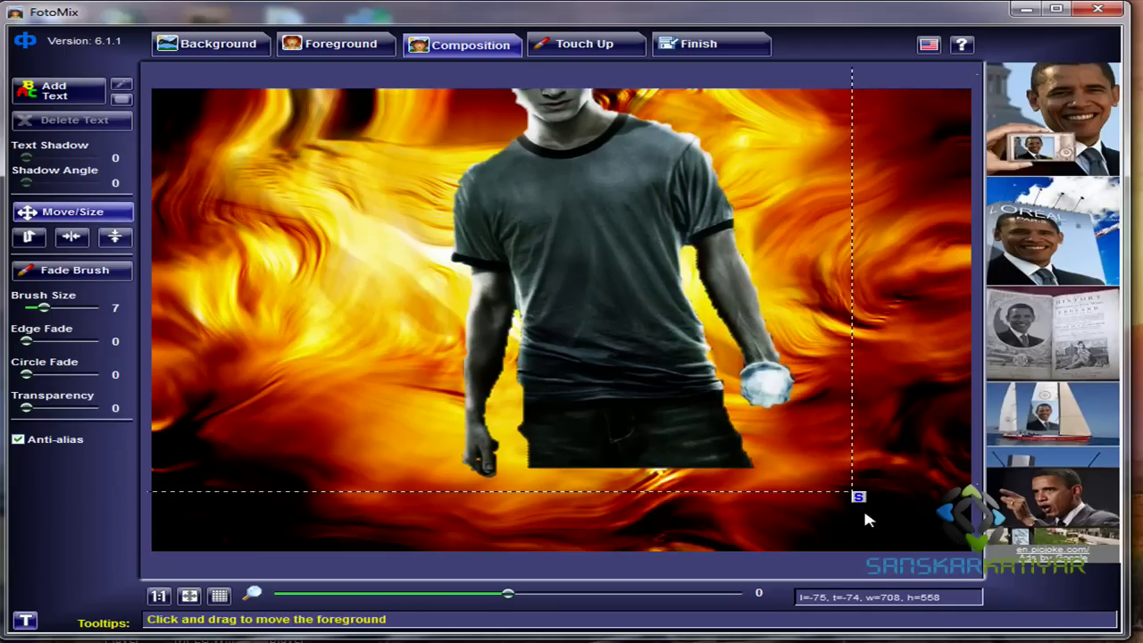
left_click_drag(858, 497, 983, 578)
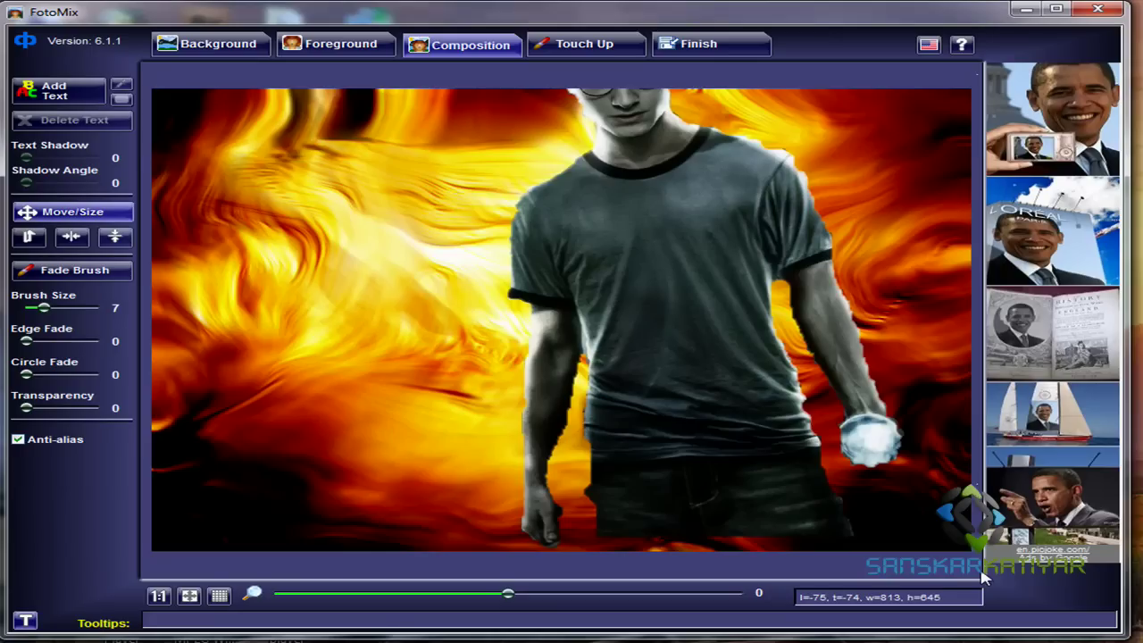
left_click_drag(676, 354, 827, 404)
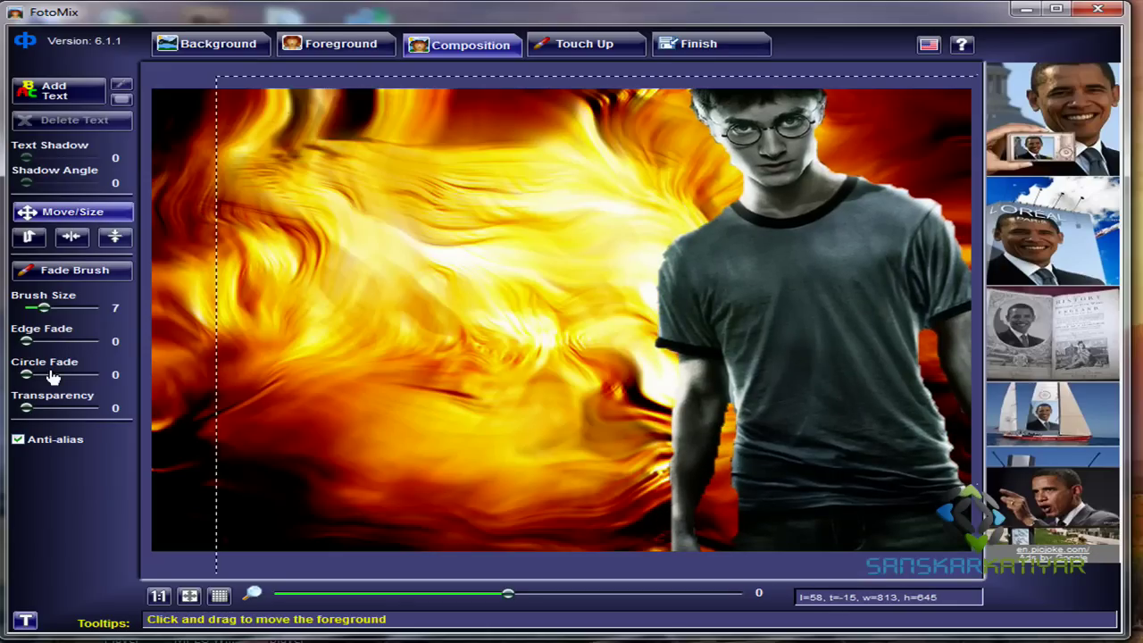
left_click(635, 50)
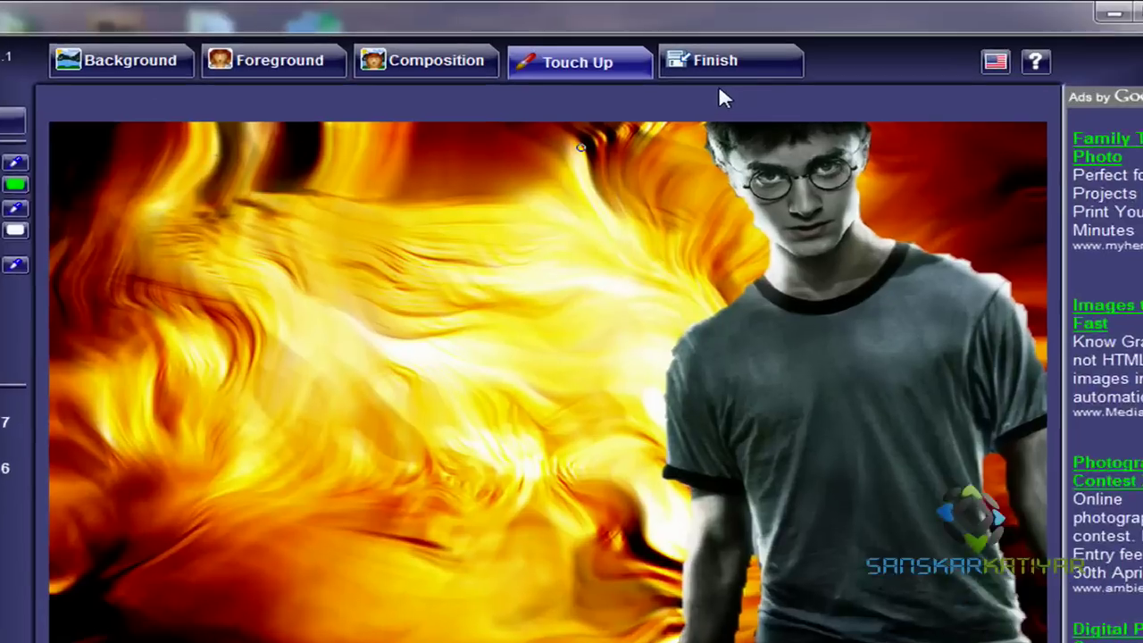
left_click(727, 51)
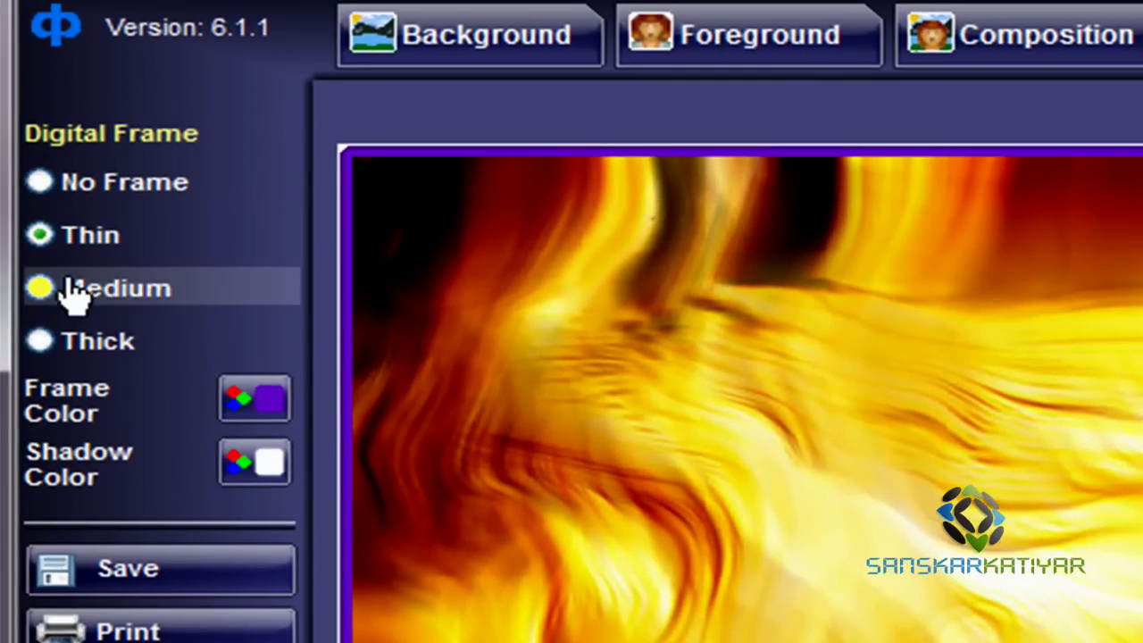
Try the Medium and Thick digital frames, then settle on No Frame
left_click(73, 290)
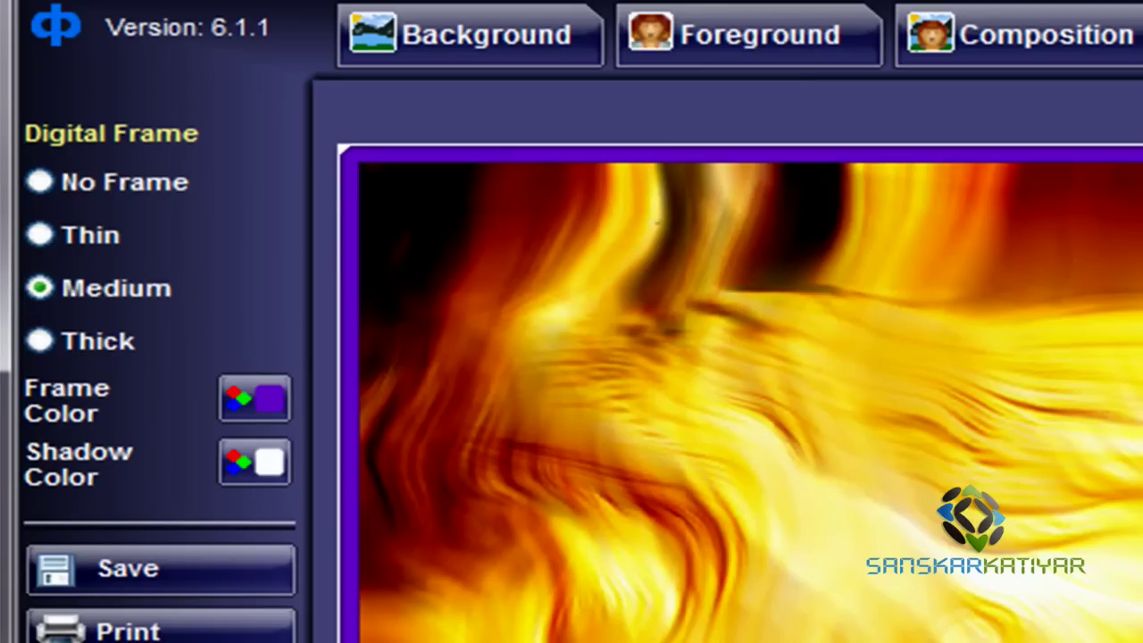
left_click(80, 341)
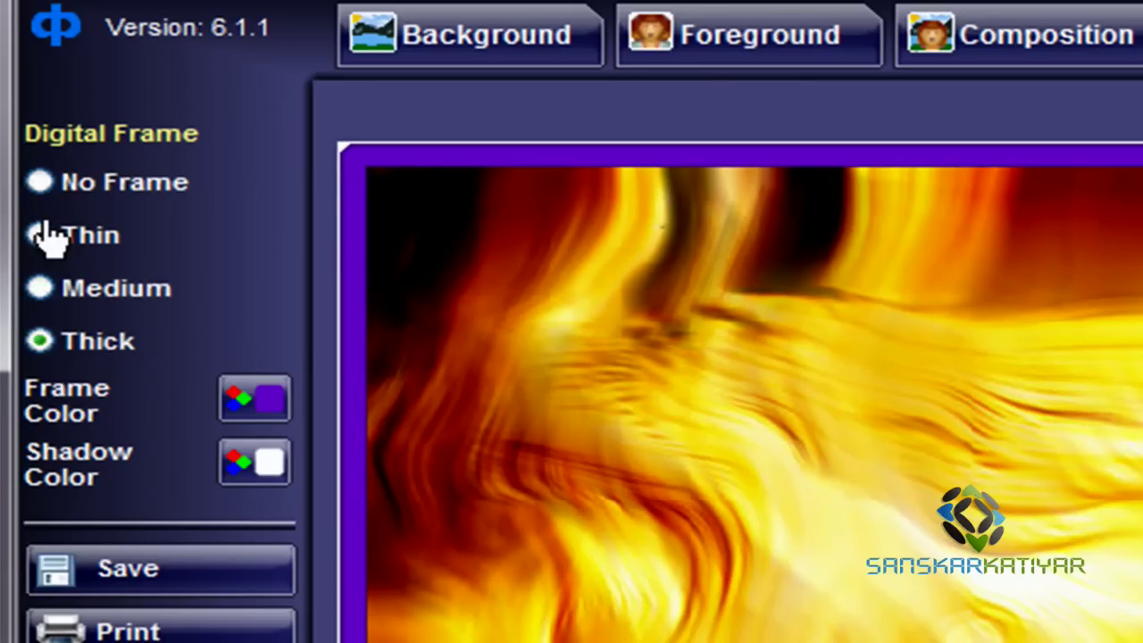
left_click(89, 187)
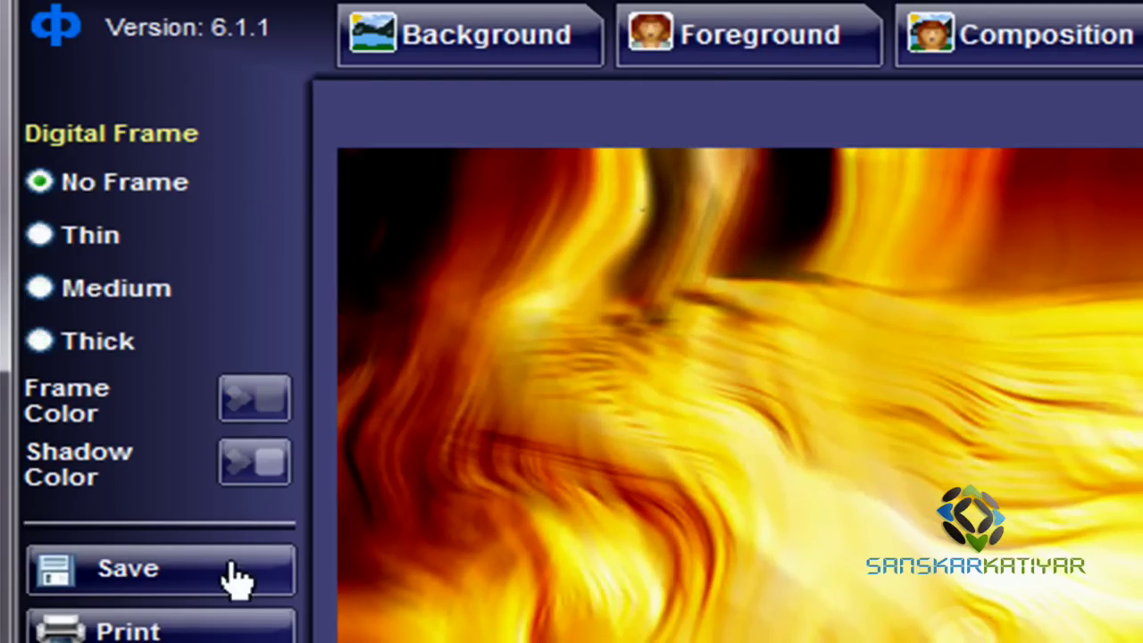
Save the composite image, choosing Desktop as the location in the Save Image File dialog
key("ctrl+s")
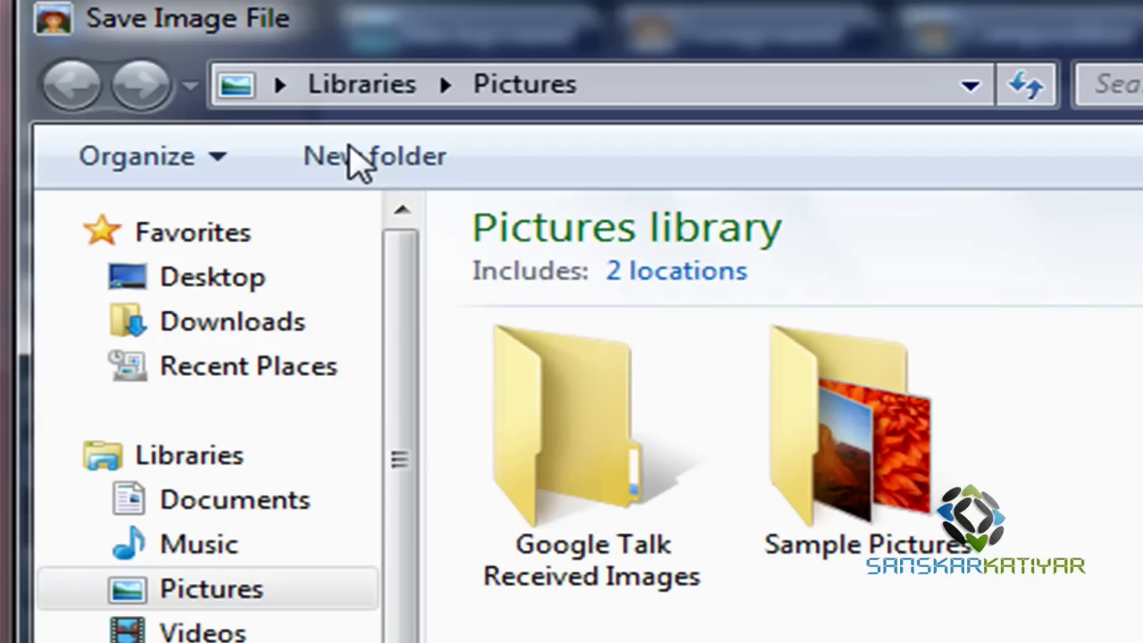
left_click(279, 85)
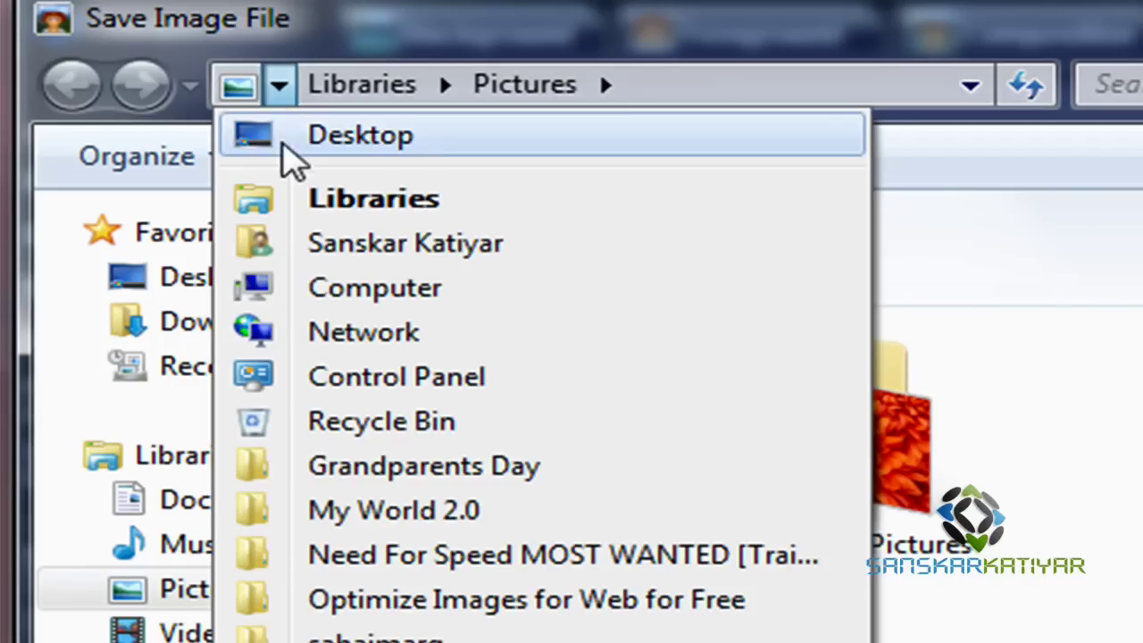
left_click(284, 136)
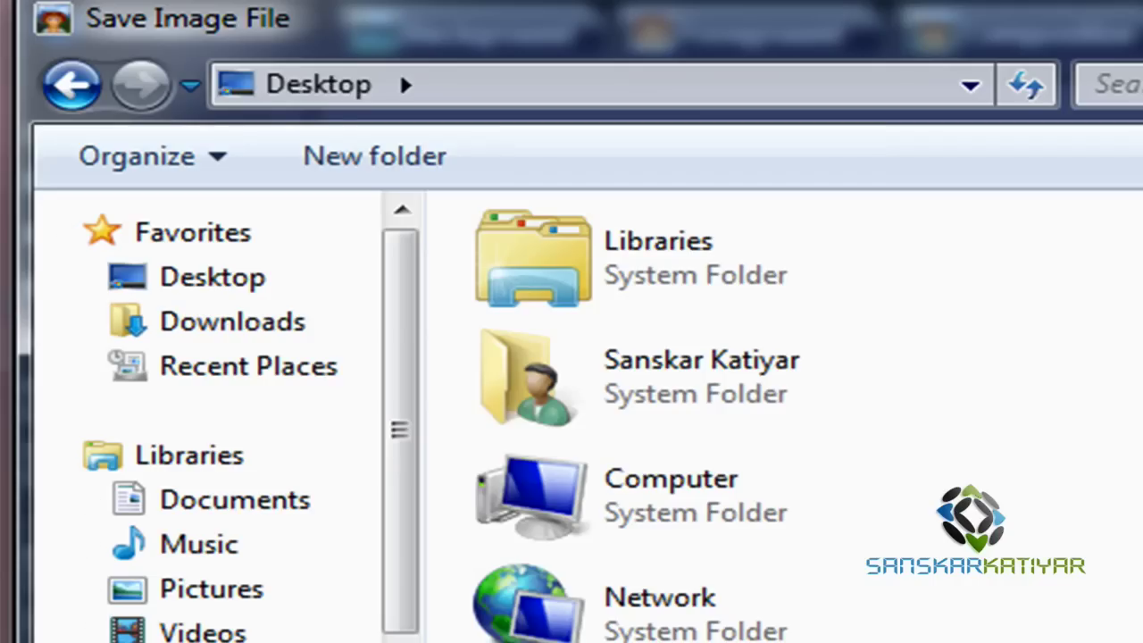